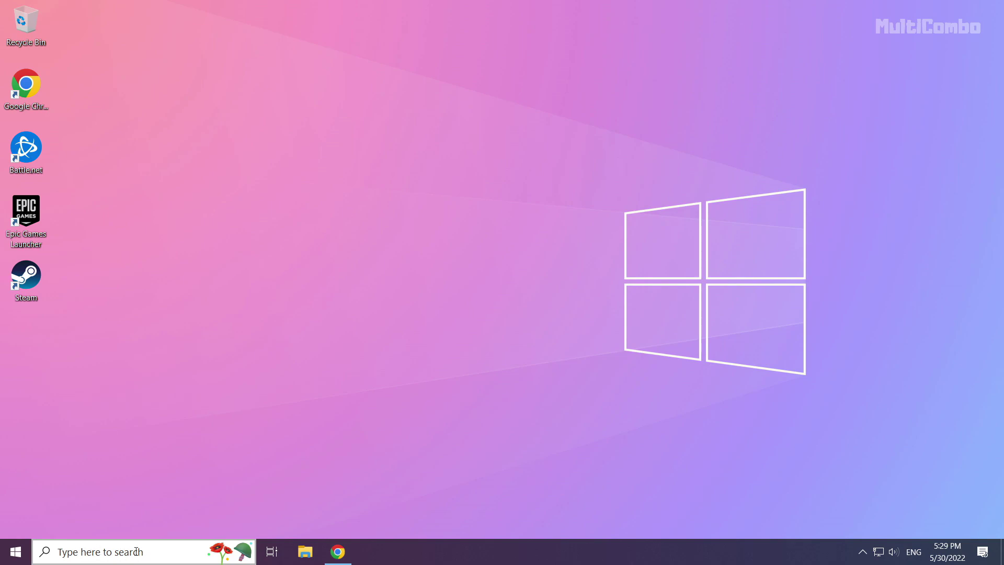
Step: Search Windows for 'device manager'
click(137, 552)
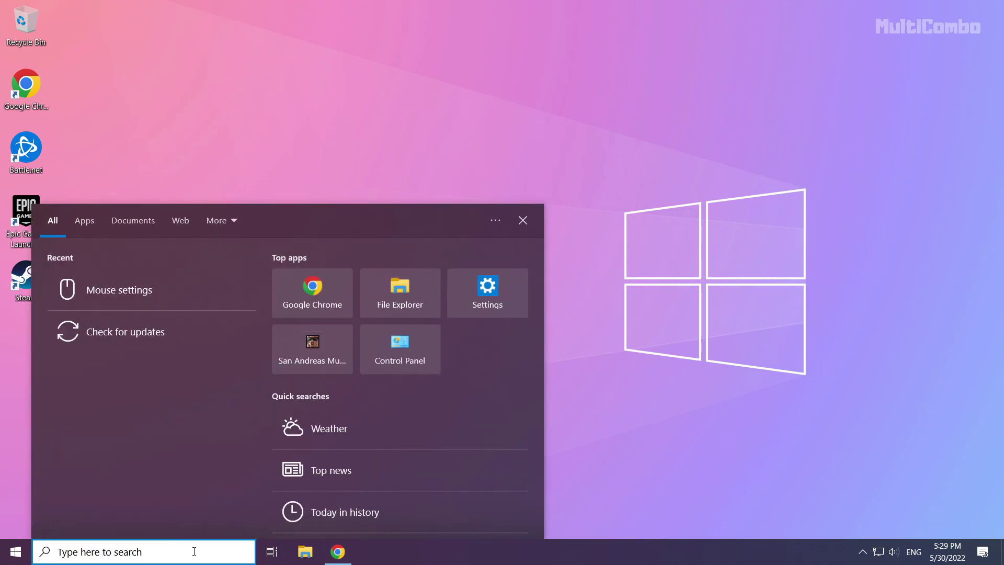
text(devi)
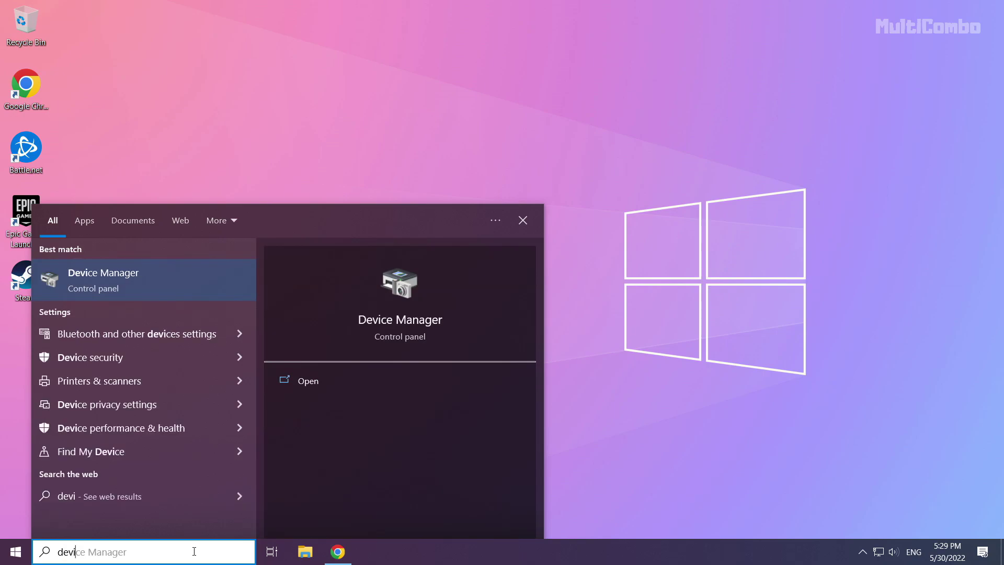
text(ce manager)
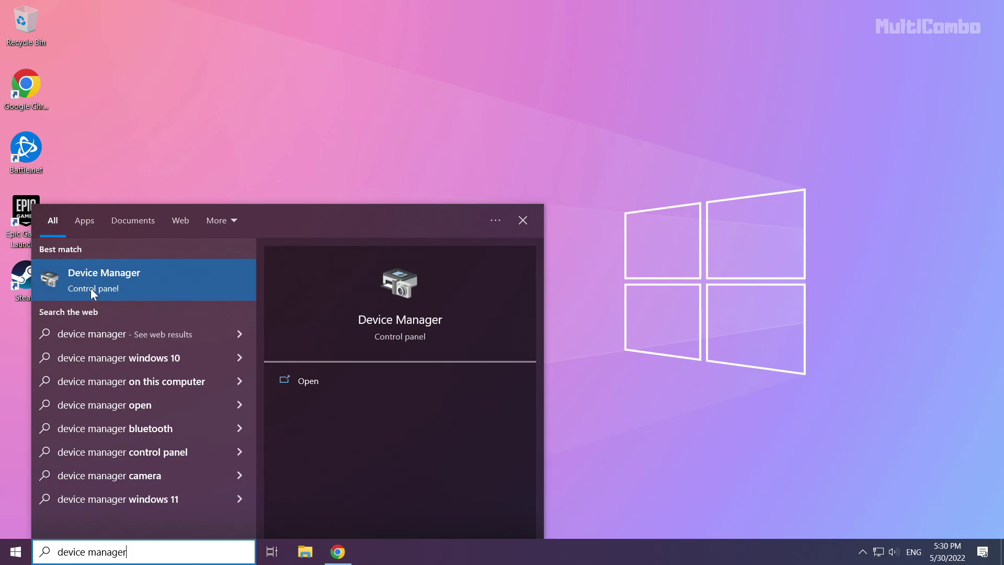
Step: Open Device Manager, centre its window, and expand Display adapters
click(115, 278)
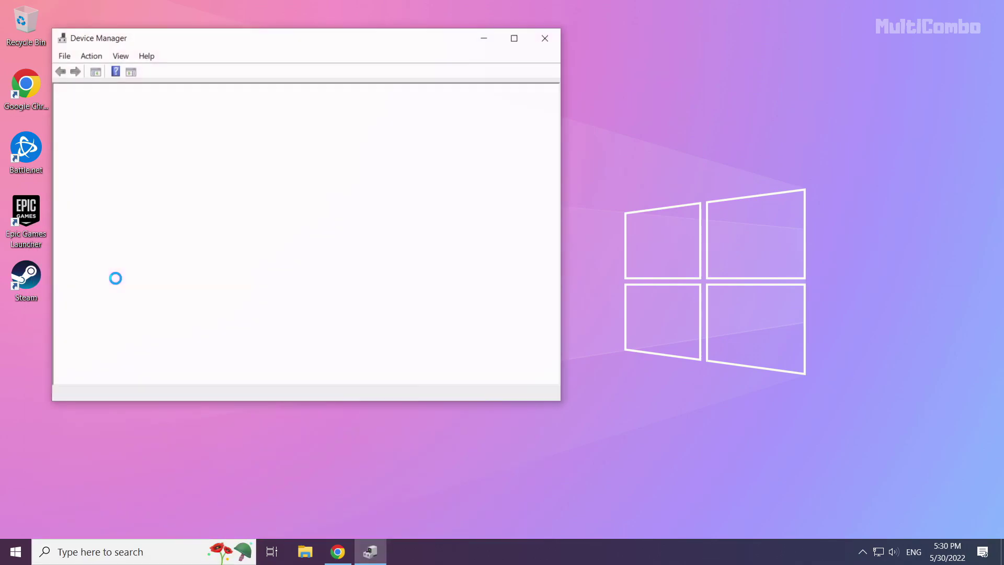
drag(232, 45, 424, 91)
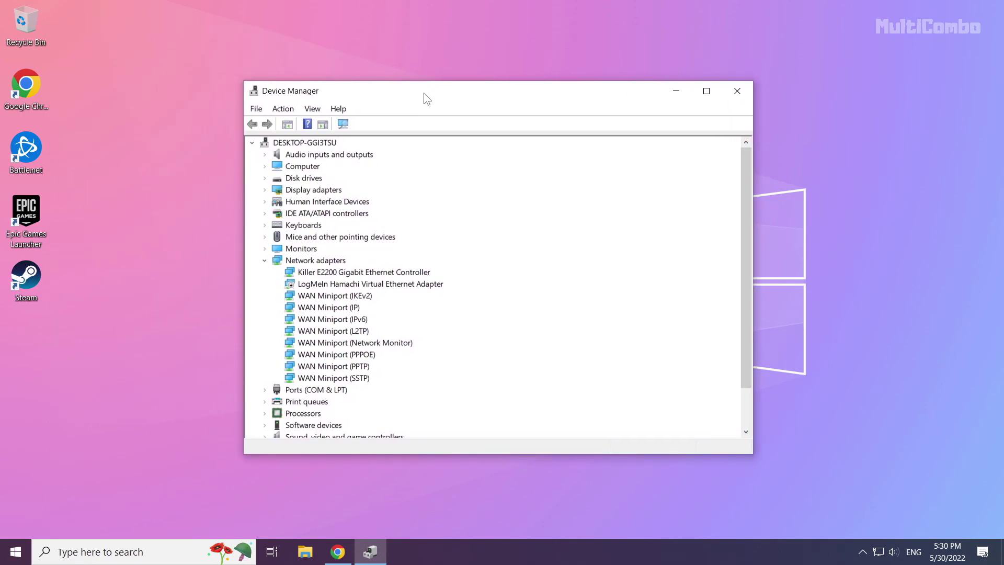
click(291, 192)
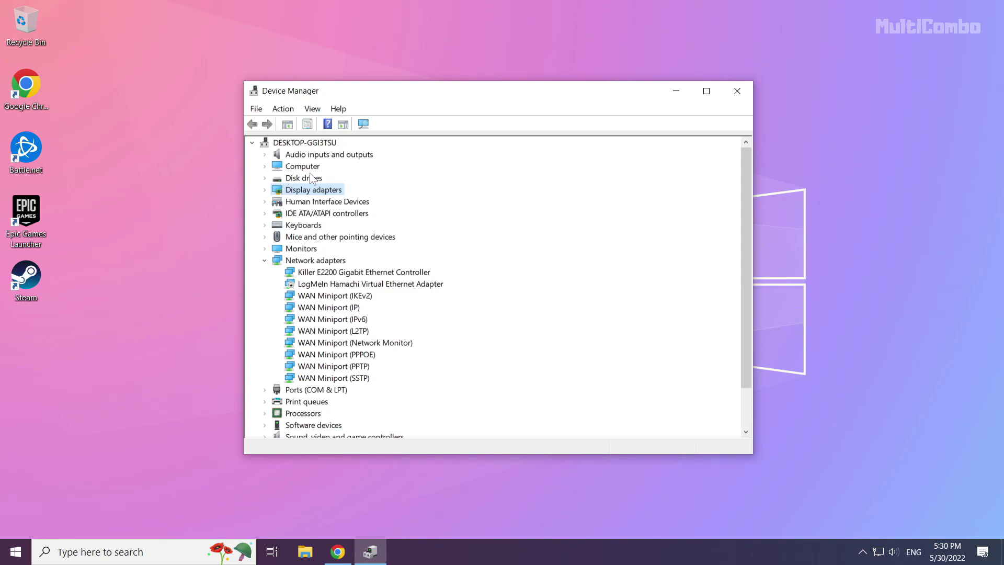
click(265, 191)
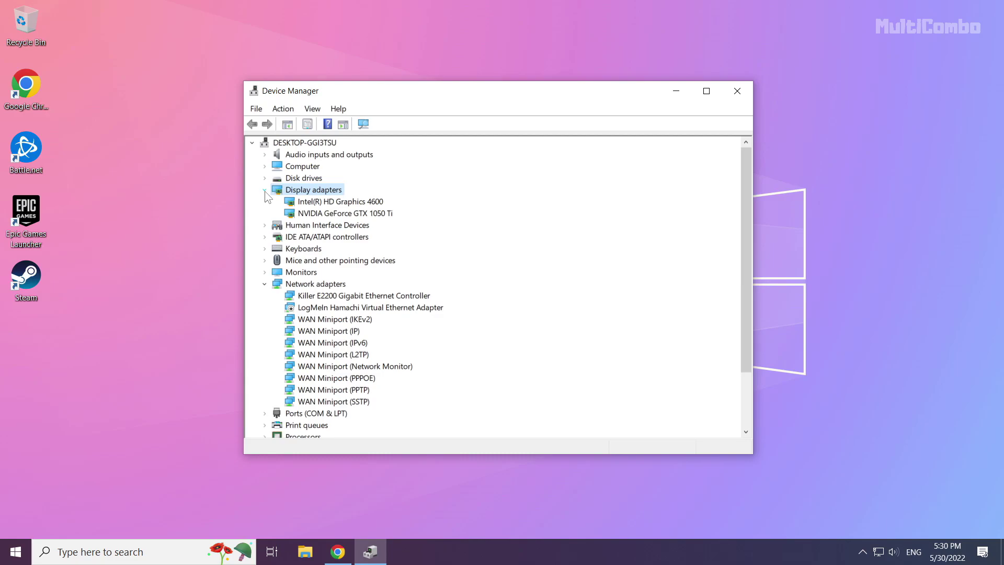
Step: Search automatically for an NVIDIA GeForce GTX 1050 Ti driver; the best is already installed
click(325, 213)
click(328, 213)
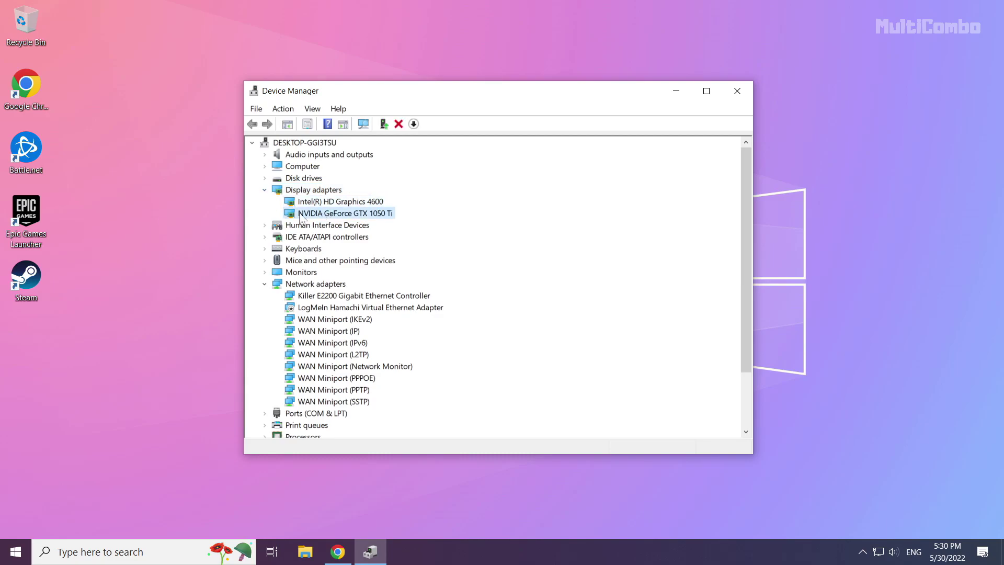
right_click(327, 219)
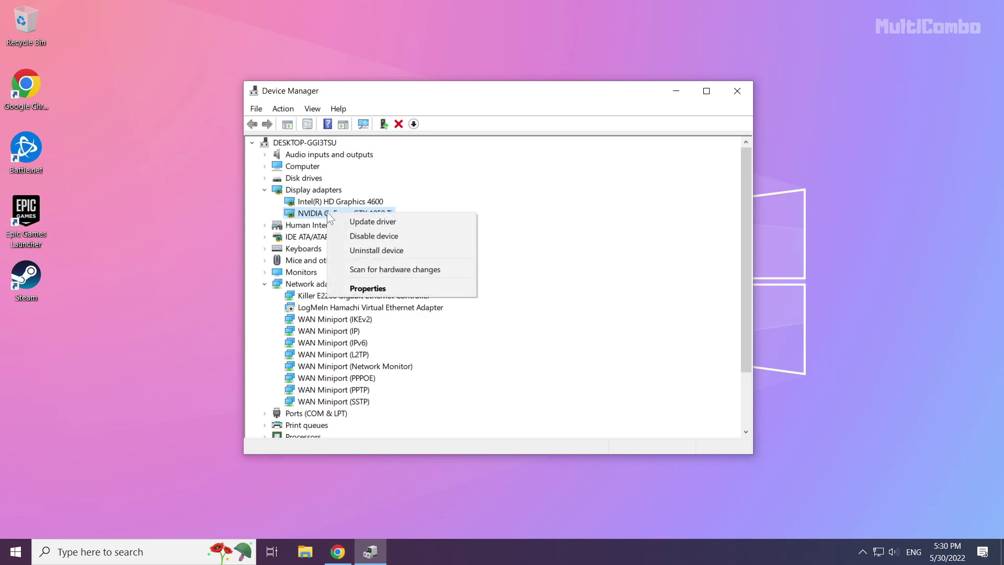
click(390, 224)
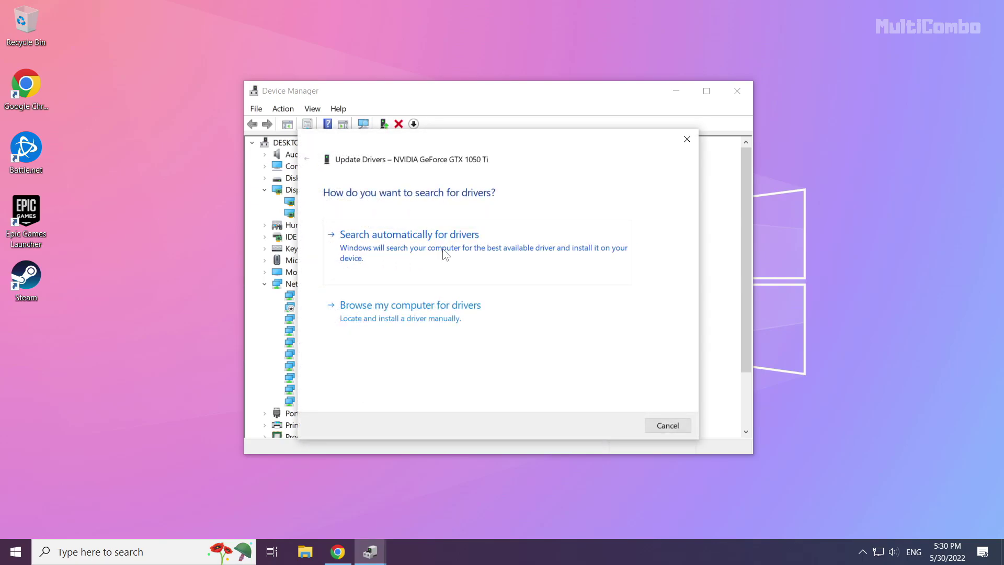
click(450, 267)
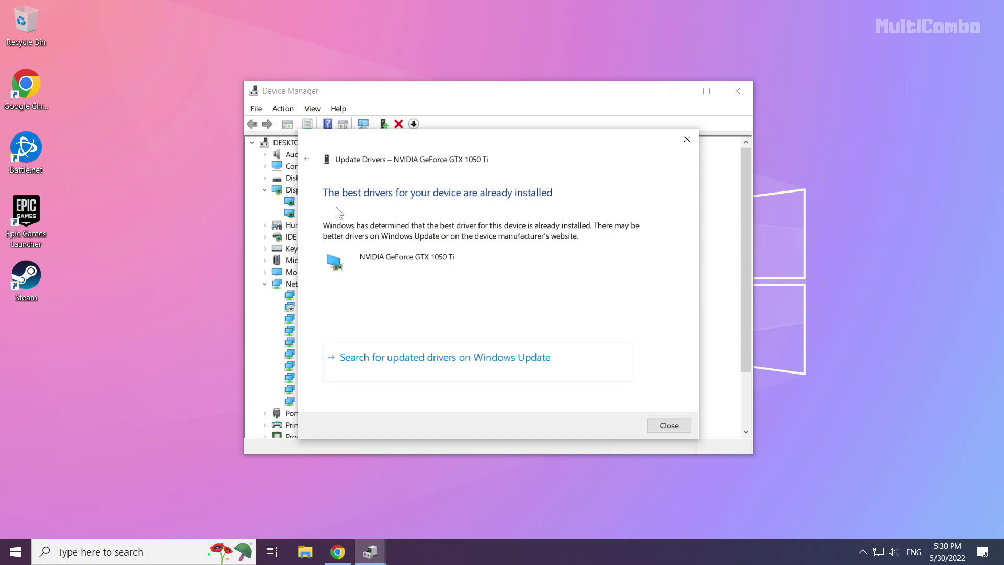
click(669, 425)
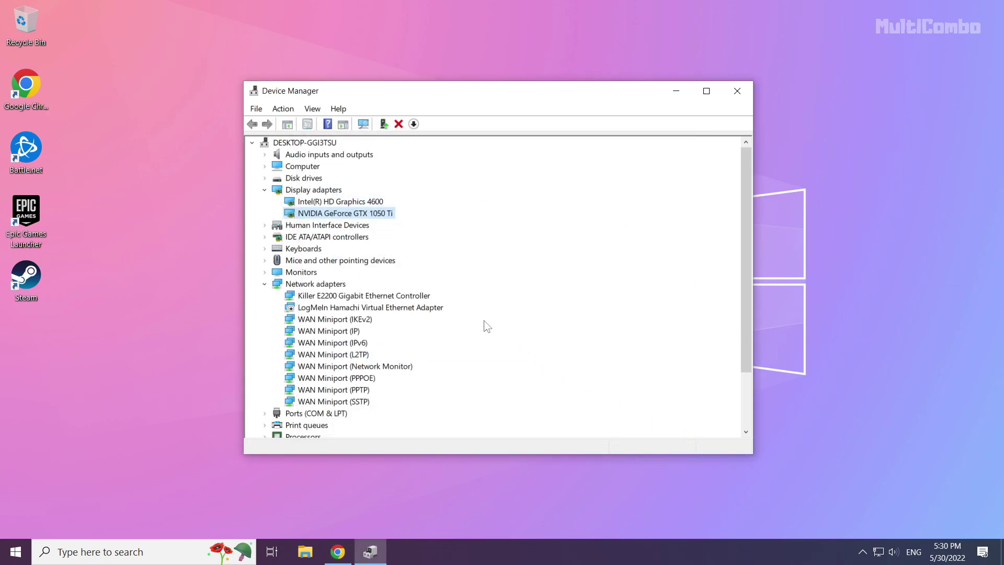
Step: Auto-search Intel(R) HD Graphics 4600 drivers, confirm the best is installed, and close Device Manager
click(307, 202)
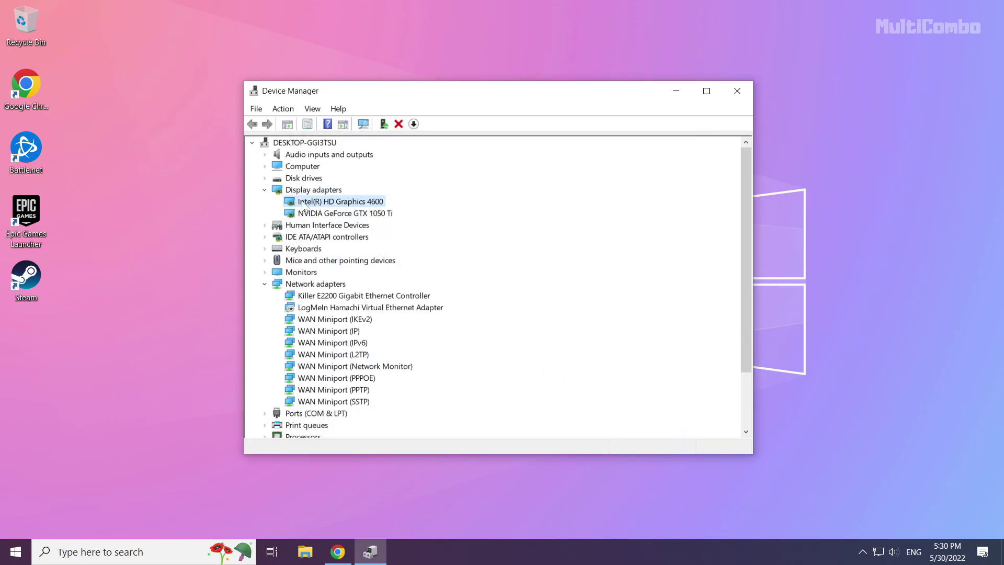
right_click(339, 202)
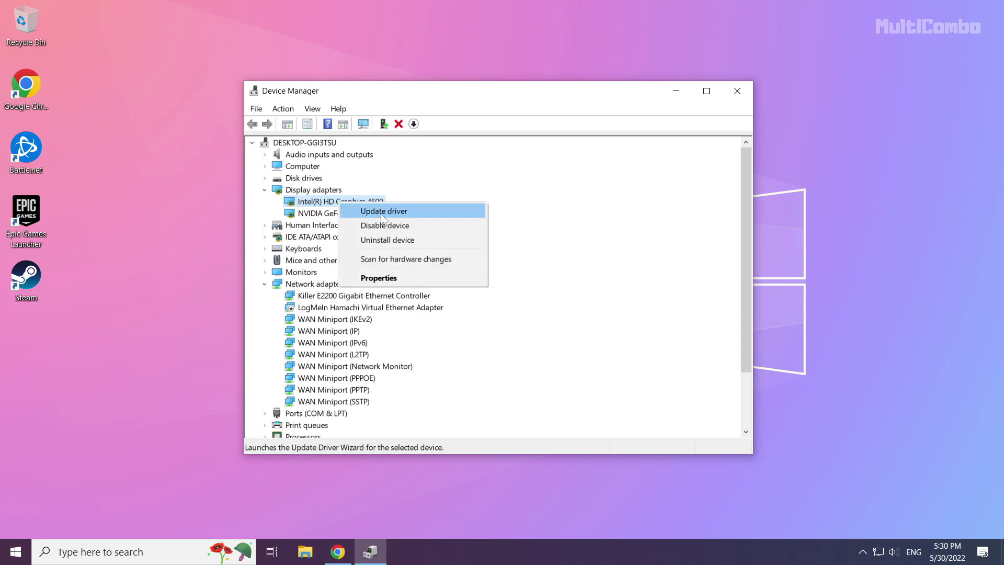
click(421, 212)
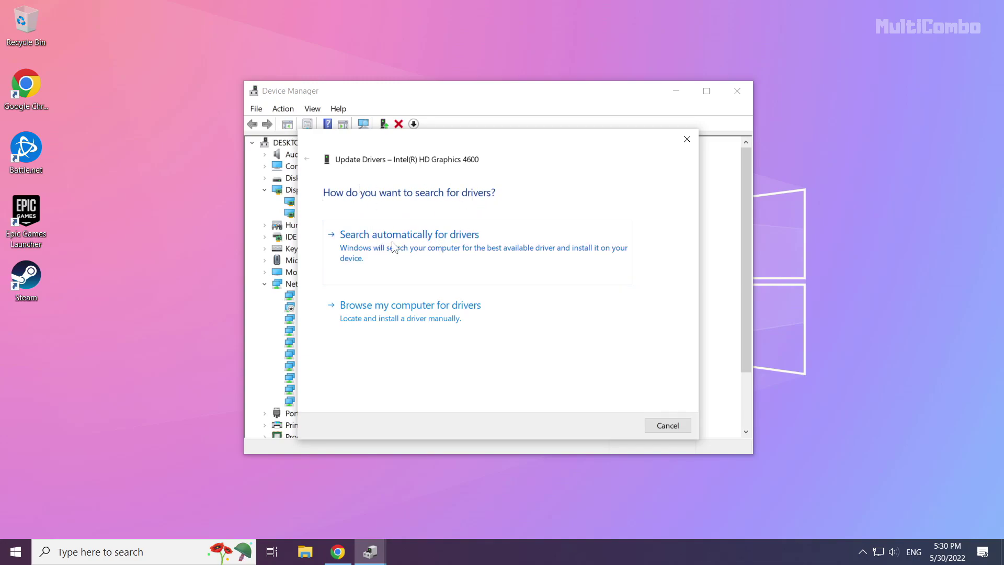
click(414, 265)
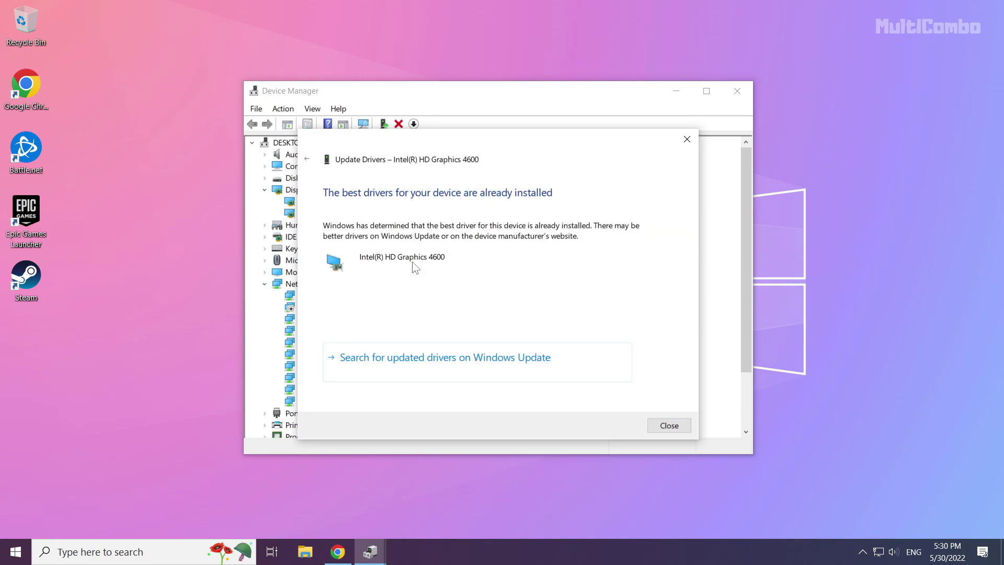
click(670, 426)
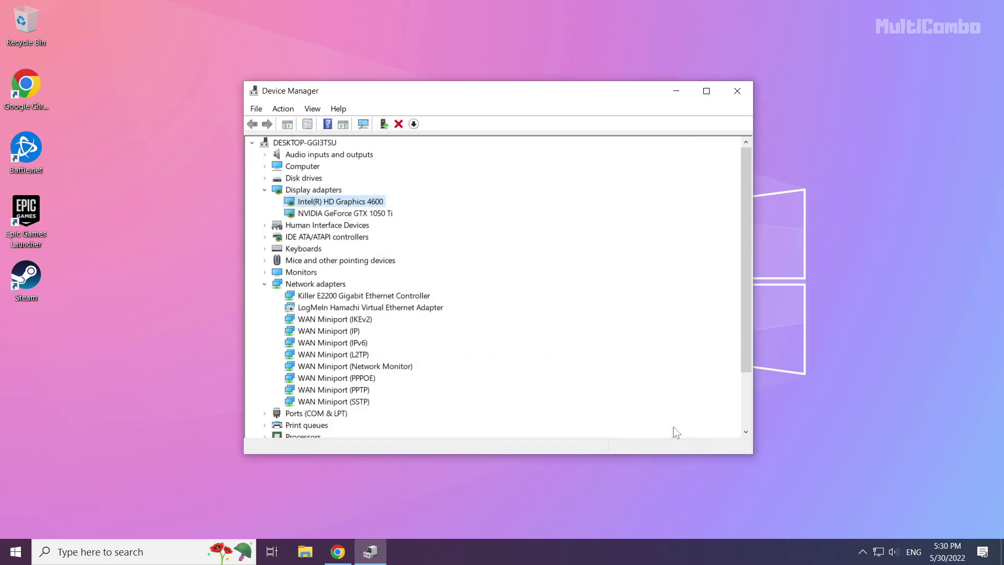
click(737, 93)
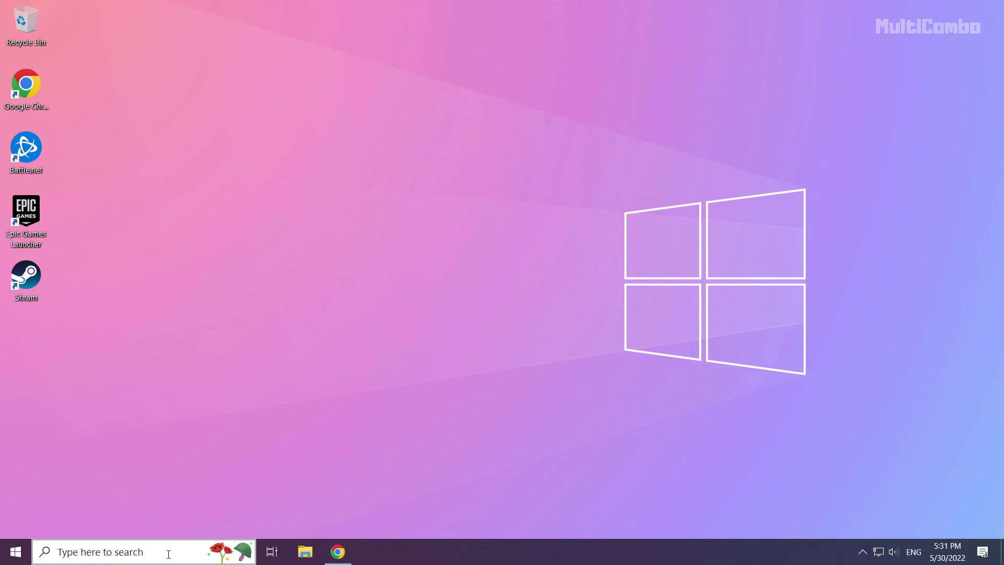
Step: Search Windows for 'update' and open the Check for updates settings page
click(123, 553)
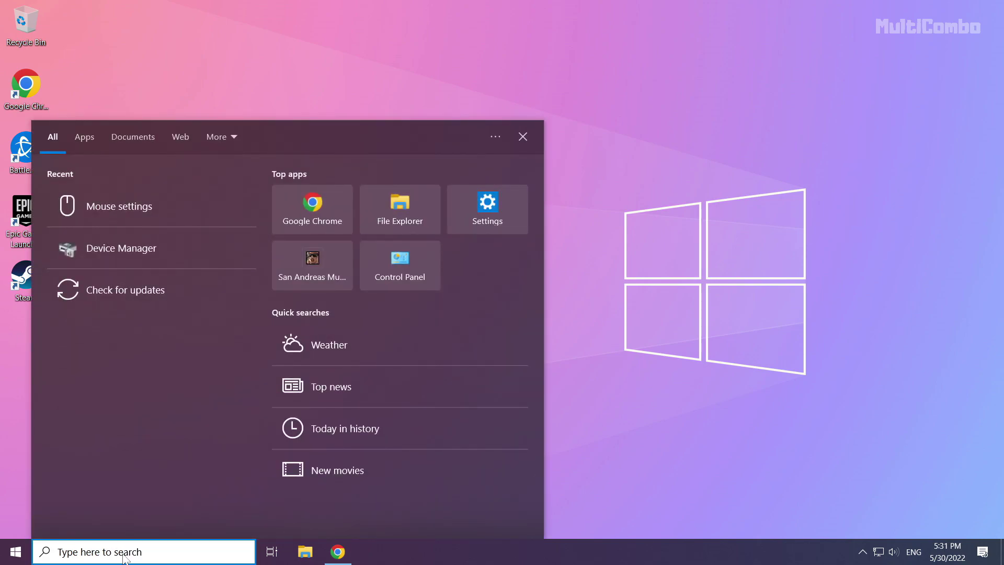
text(update)
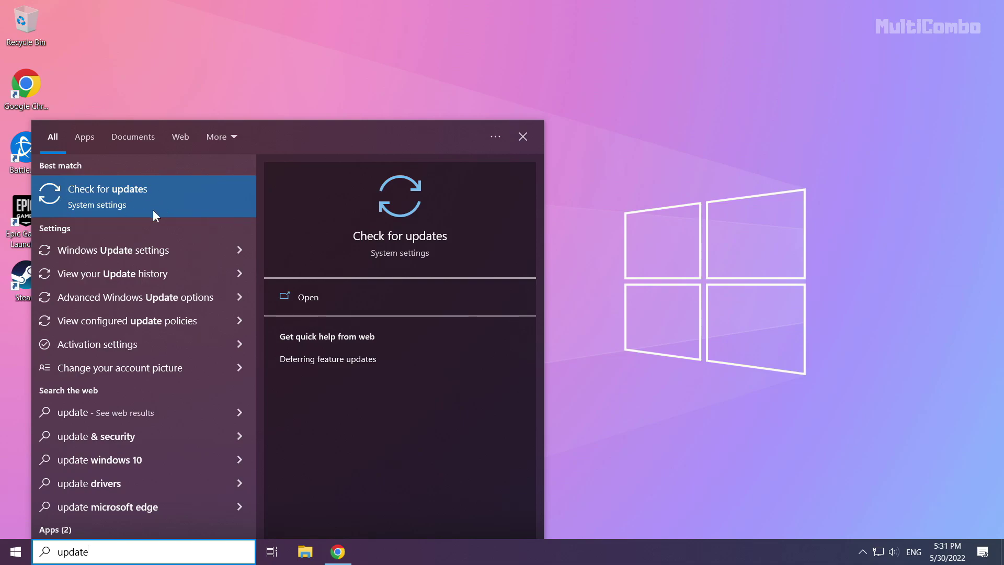
click(138, 195)
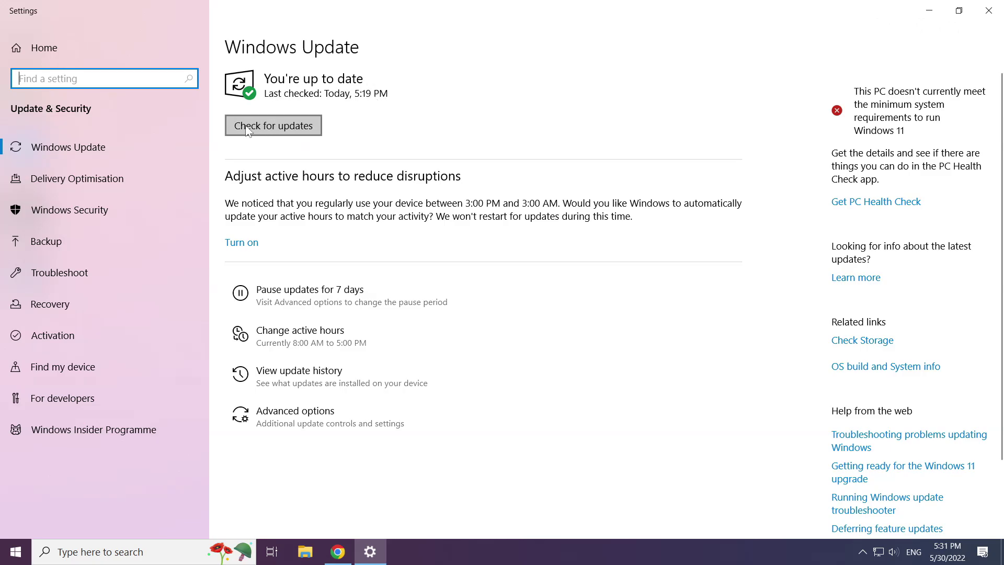
Step: Check for updates again, confirm the PC is up to date, and close Settings
click(274, 126)
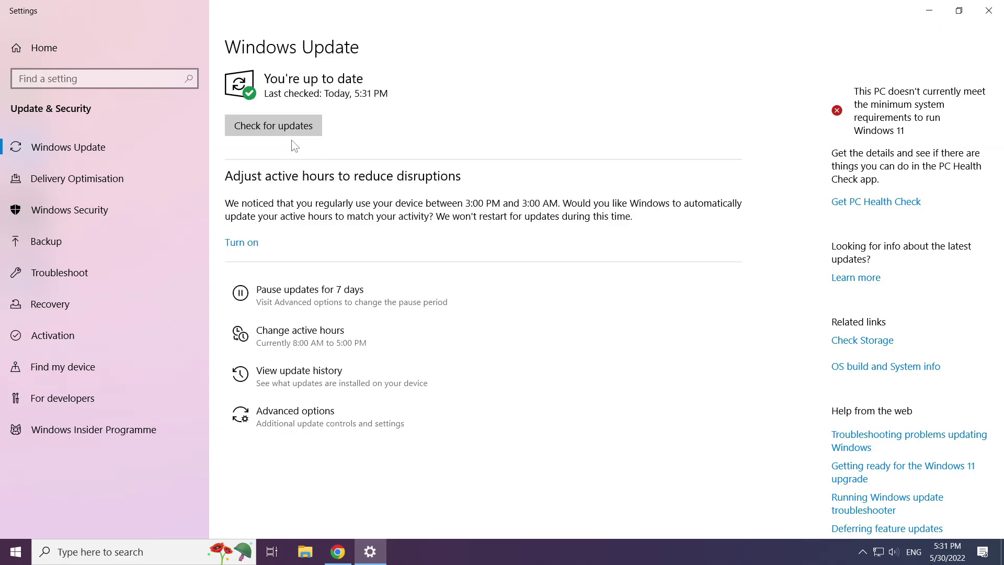
click(991, 12)
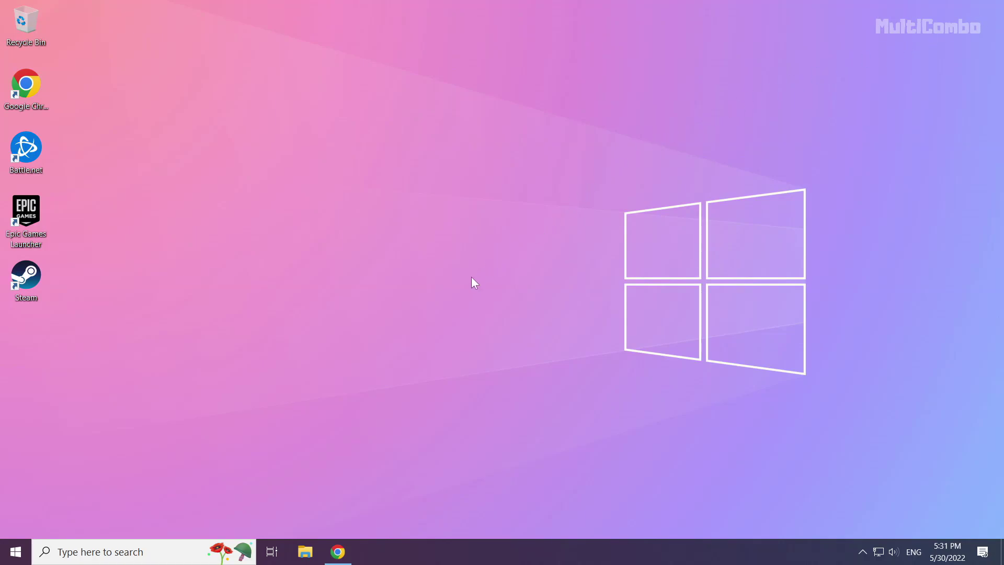
Step: Download the DirectX End-User Runtime Web Installer (dxwebsetup.exe) in Chrome and run it
click(340, 553)
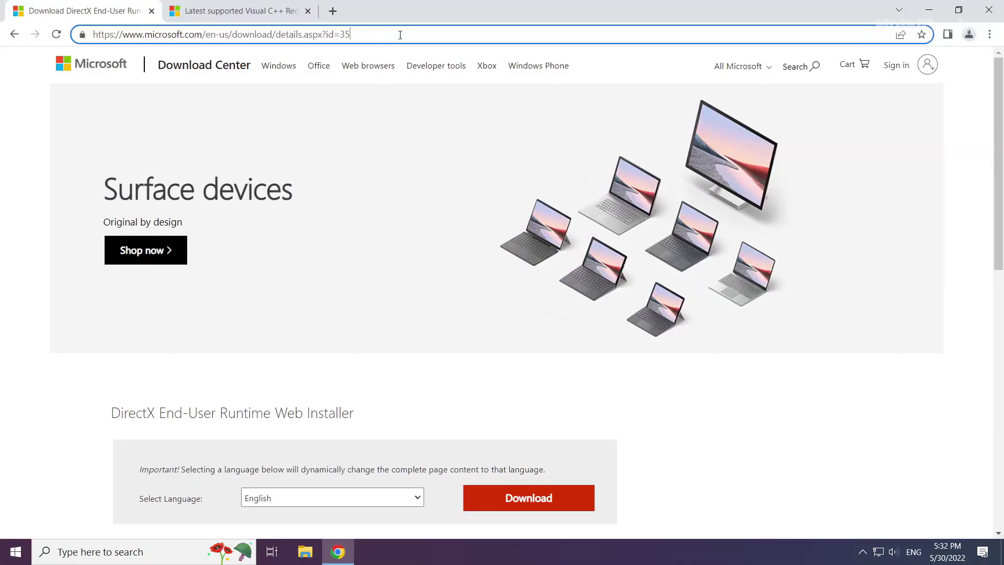
drag(400, 35, 403, 32)
click(416, 379)
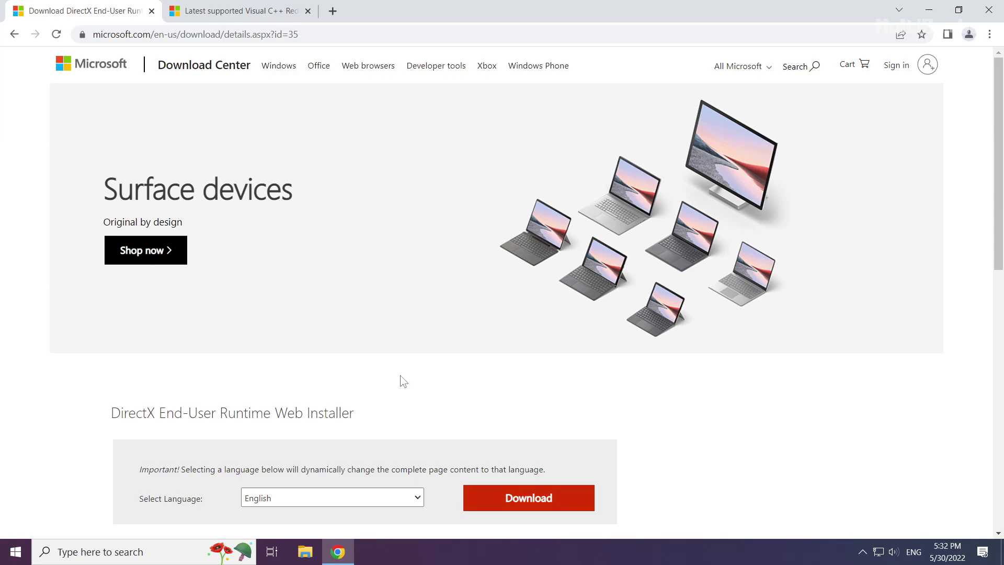
scroll(401, 382, down, 2)
drag(366, 294, 93, 280)
click(93, 280)
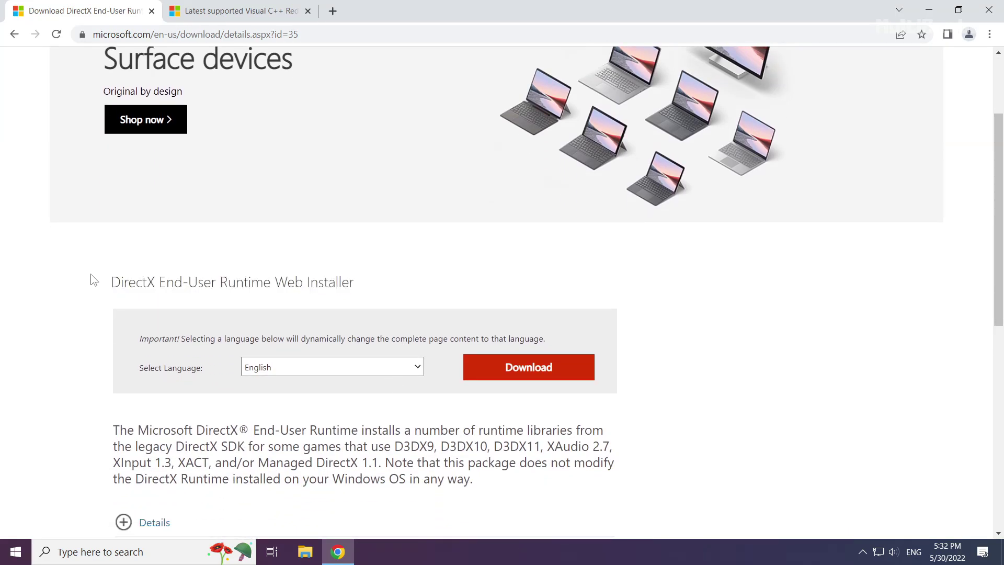
click(531, 375)
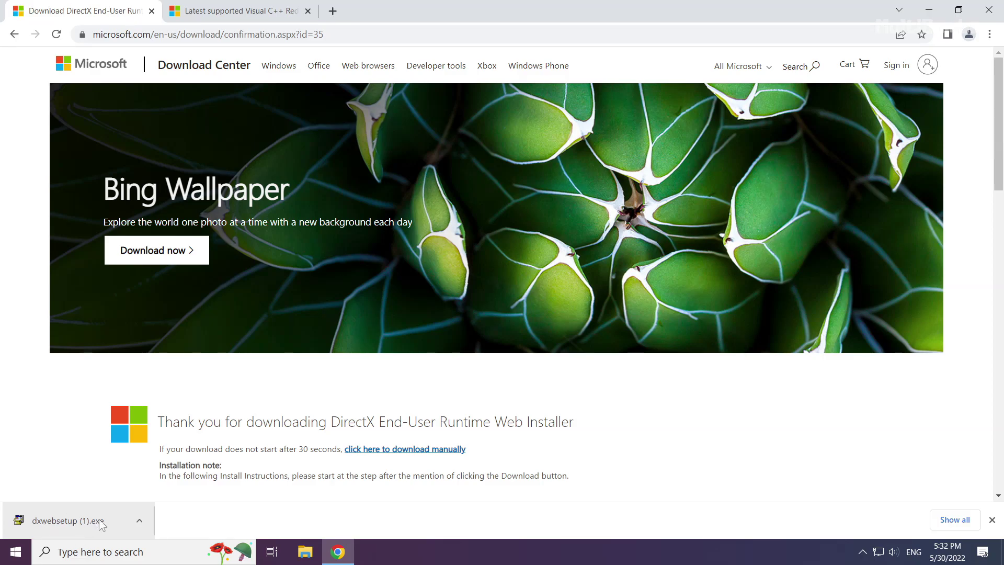
click(69, 517)
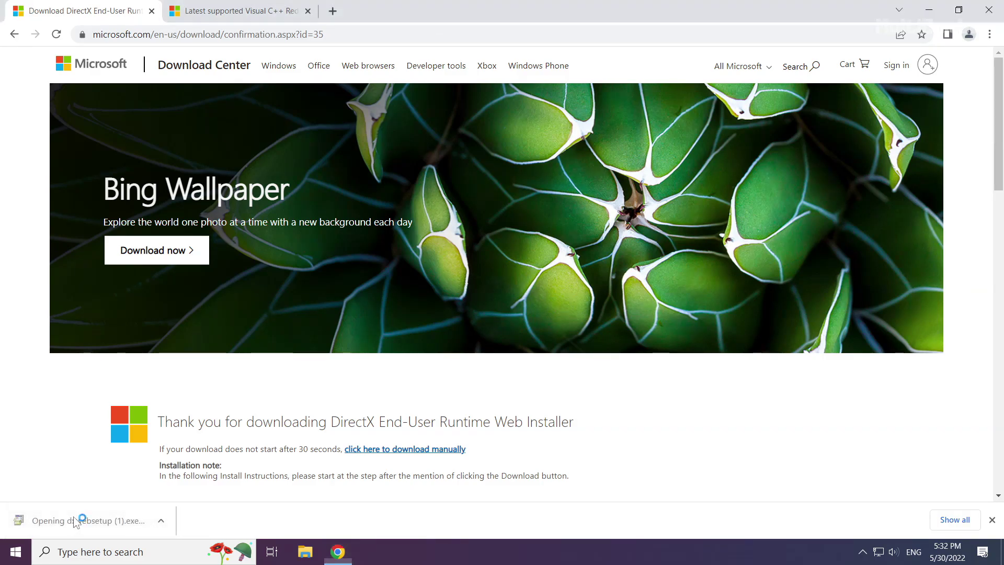
Step: Accept the DirectX licence, skip the Bing Bar offer, and finish setup
drag(200, 44, 493, 179)
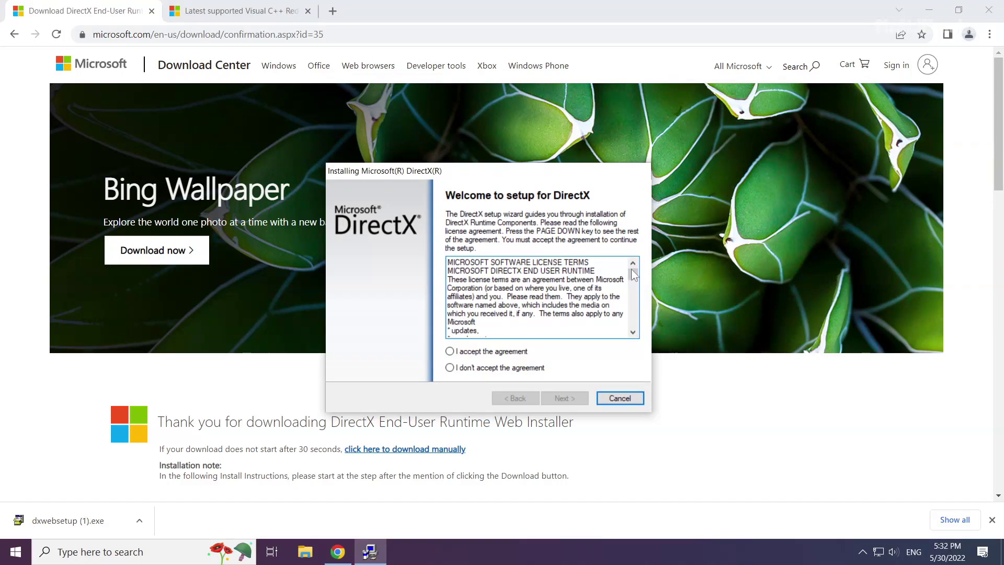
drag(633, 273, 635, 326)
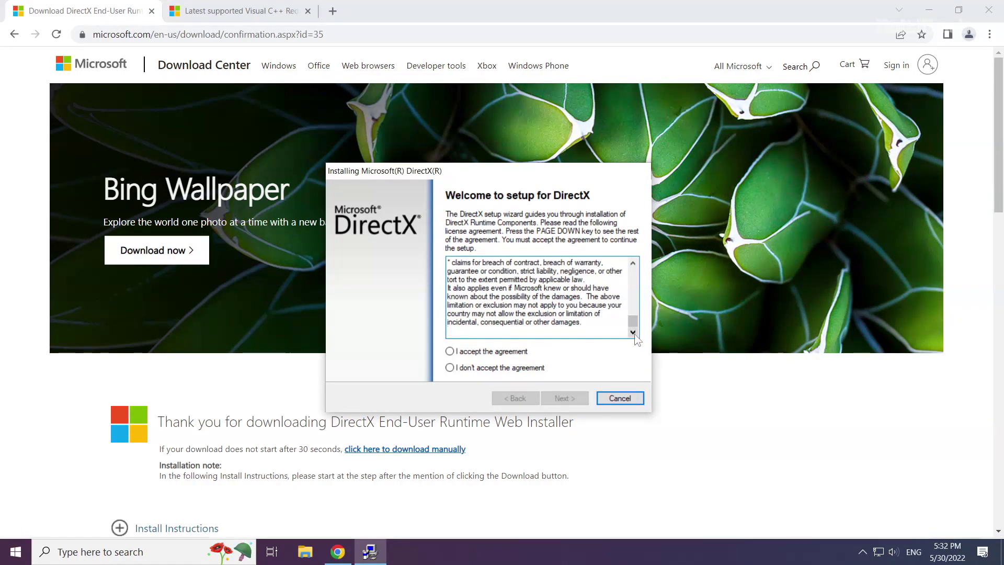
click(451, 352)
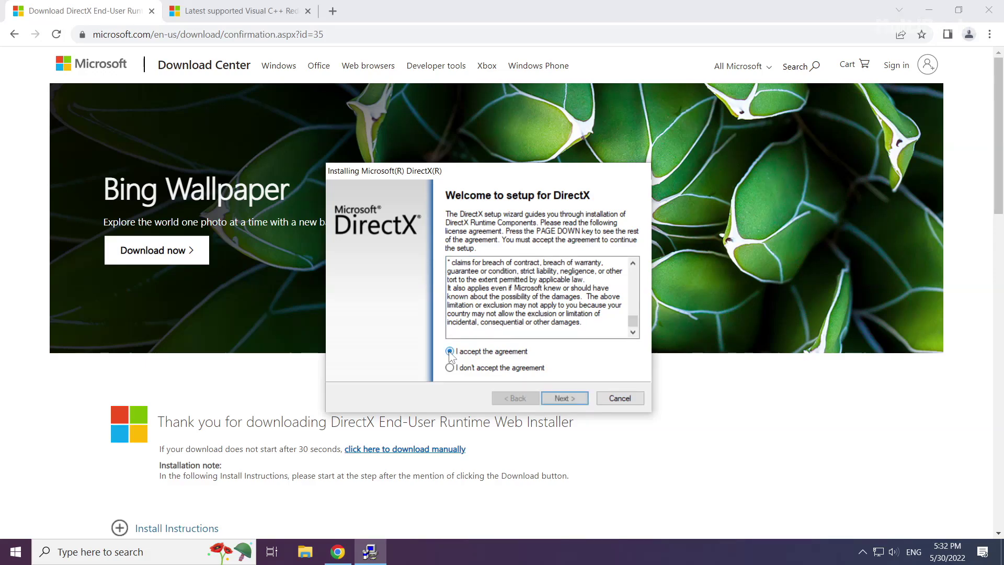
click(563, 399)
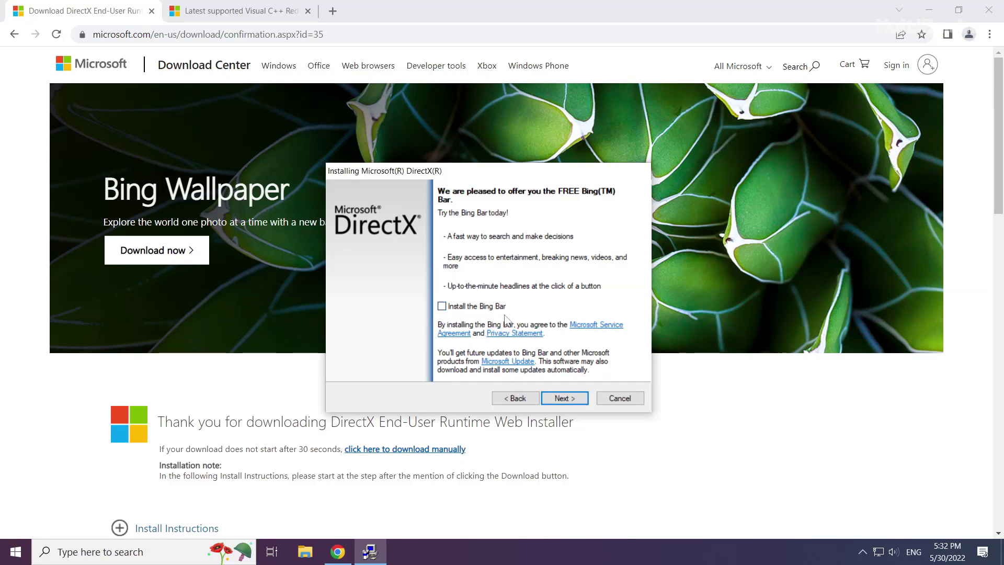
click(563, 398)
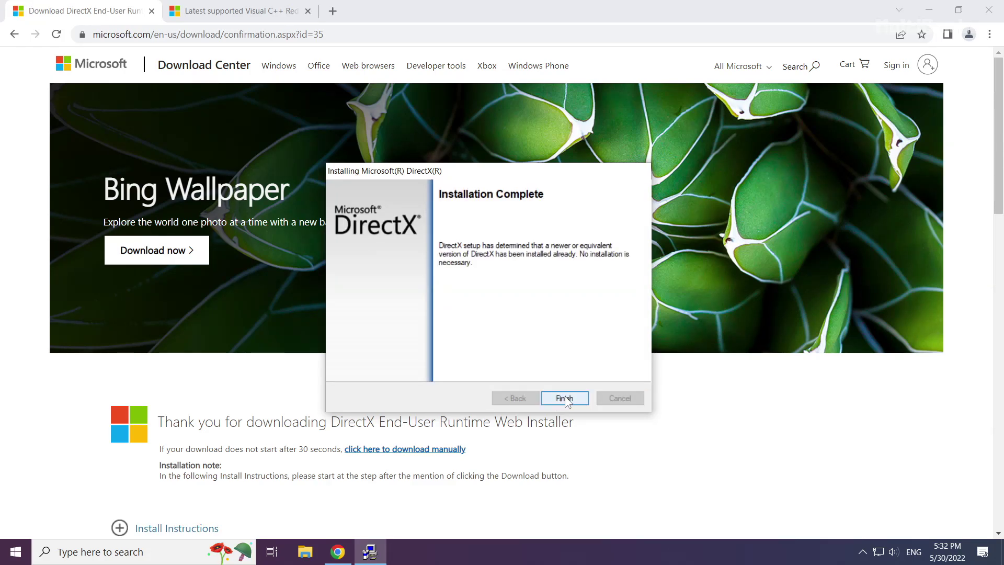
click(566, 400)
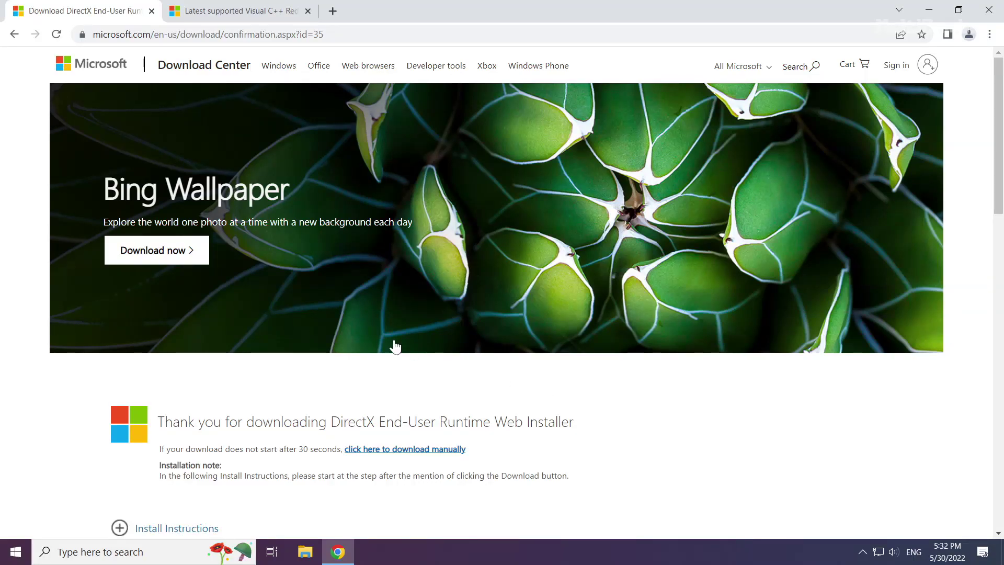
Step: Close the DirectX tab and bring up the Visual C++ Redistributable downloads page
click(151, 11)
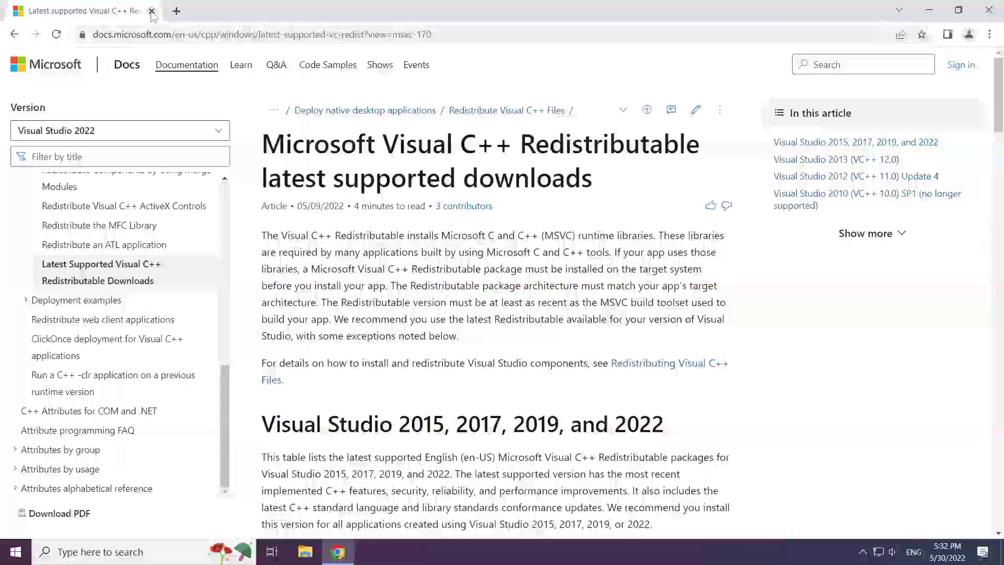
drag(520, 35, 521, 32)
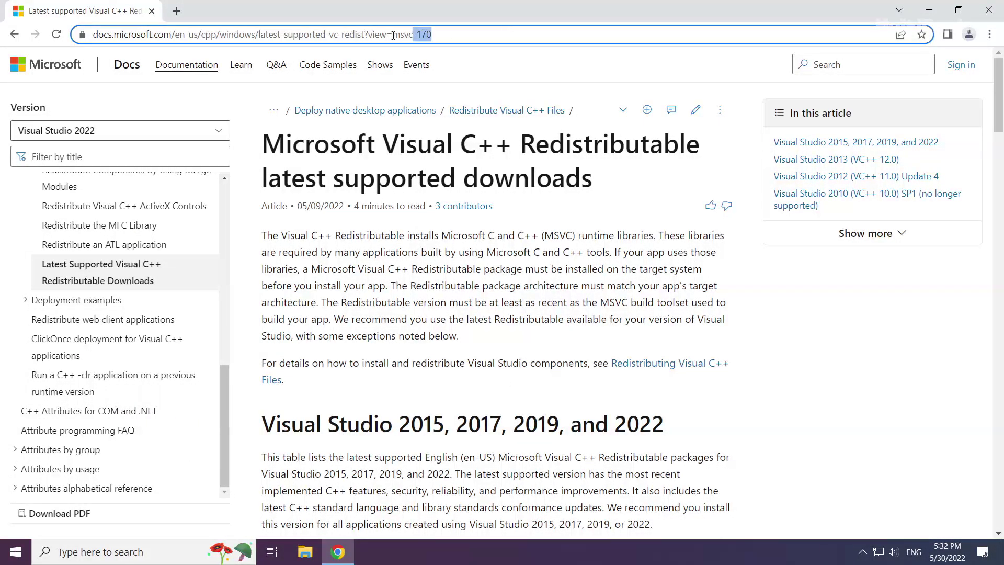
click(363, 98)
drag(269, 143, 509, 142)
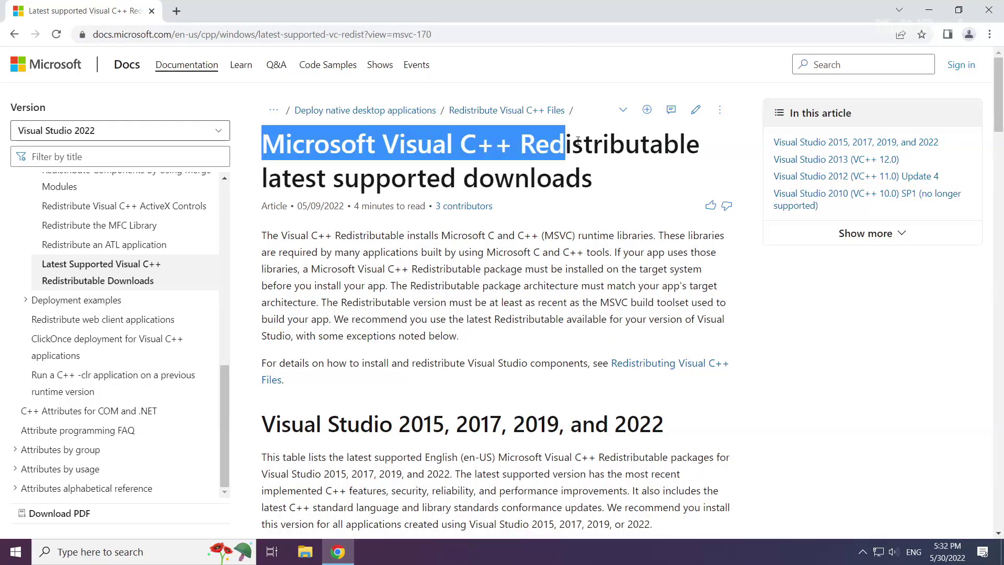
click(390, 245)
drag(262, 424, 673, 428)
click(673, 428)
scroll(507, 410, down, 1)
scroll(506, 410, down, 3)
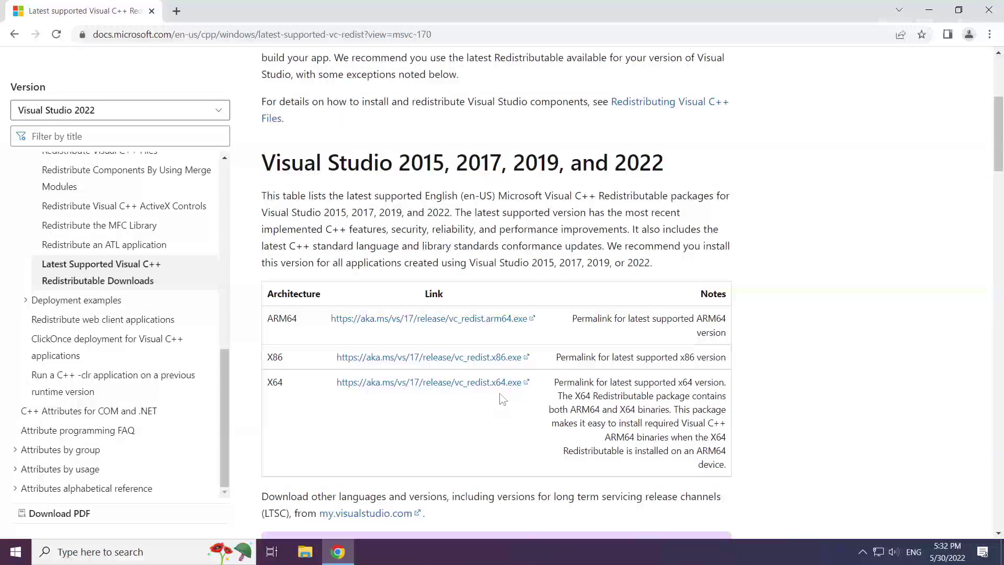
Step: Download the ARM64, x86 and x64 Visual C++ 2015–2022 vc_redist packages
drag(268, 315, 565, 382)
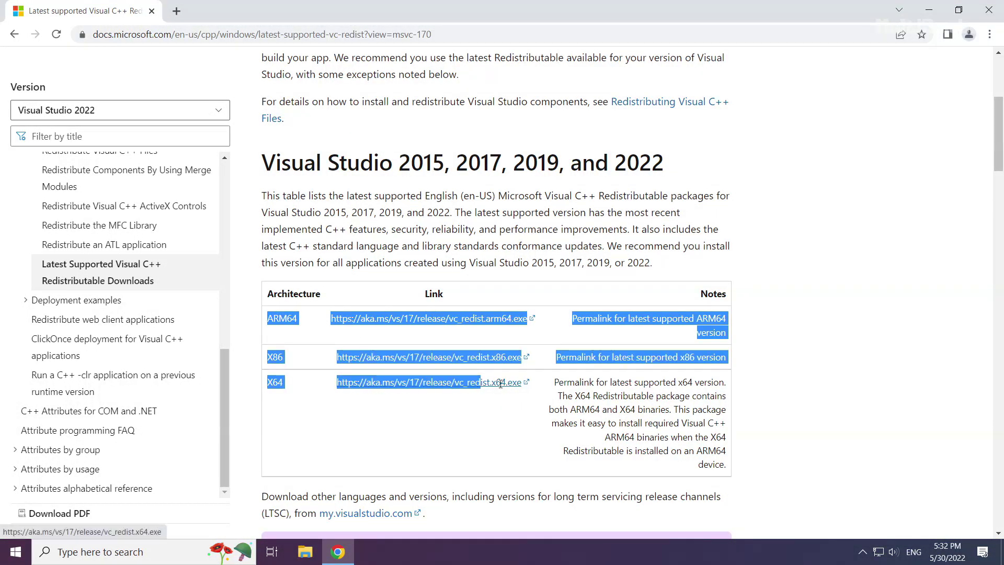
click(432, 348)
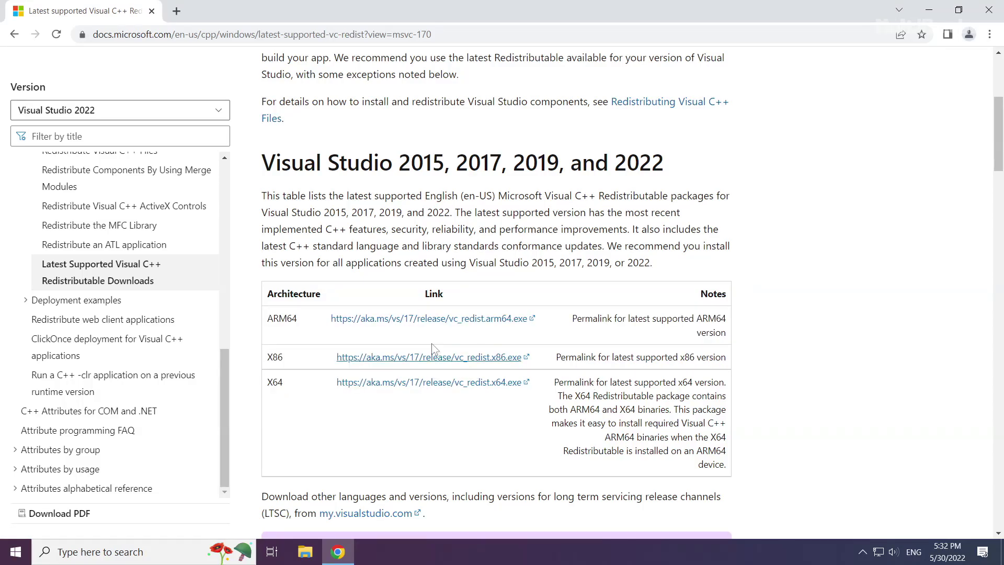
click(401, 322)
click(402, 360)
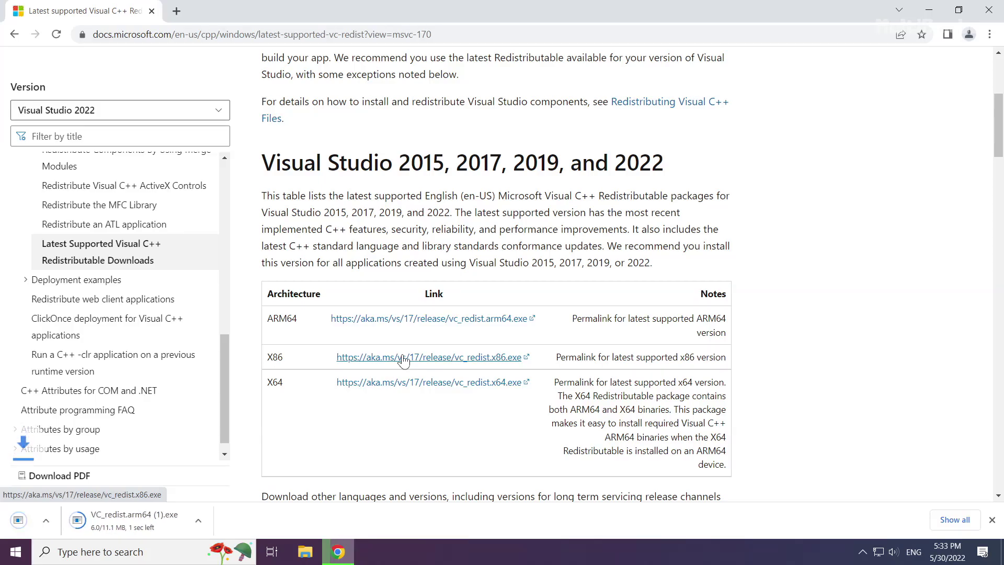
click(392, 385)
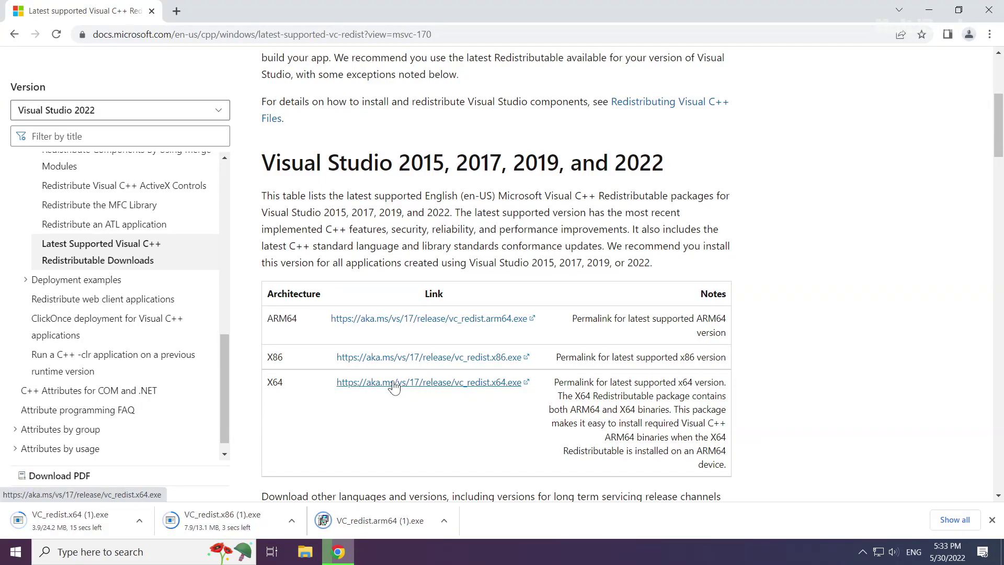
Step: Agree to the ARM64 VC_redist license and start its installation
click(388, 520)
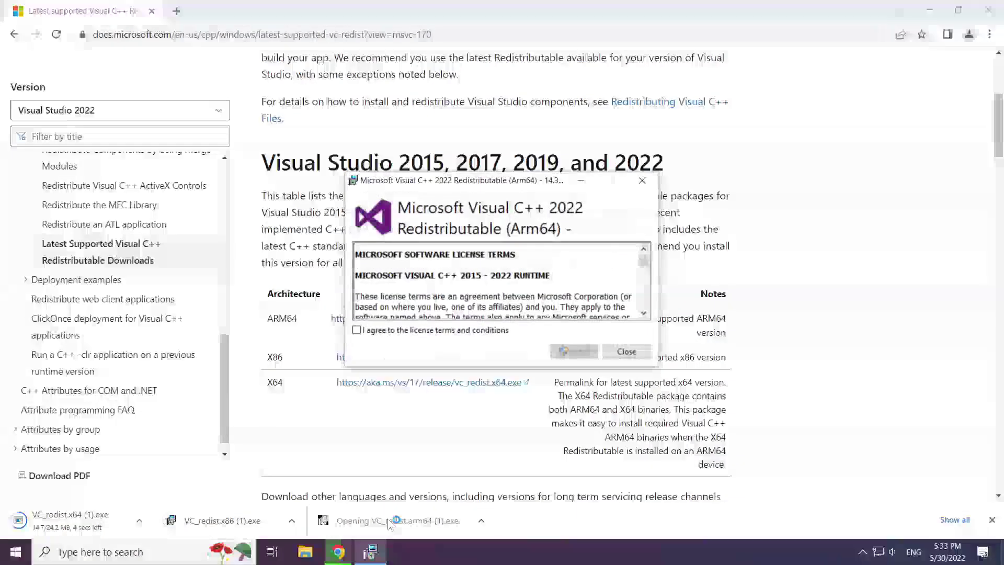
drag(644, 260, 644, 303)
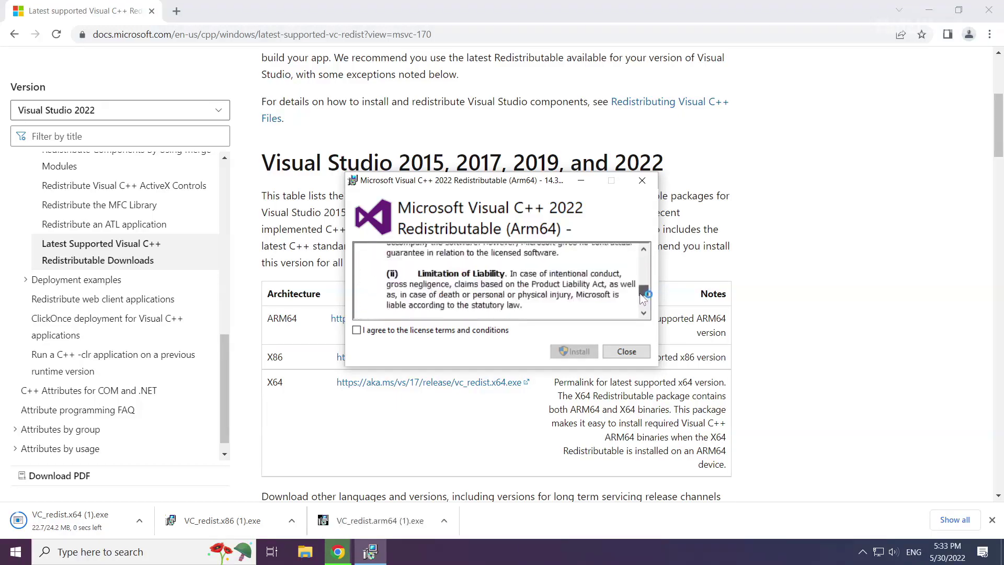
click(358, 330)
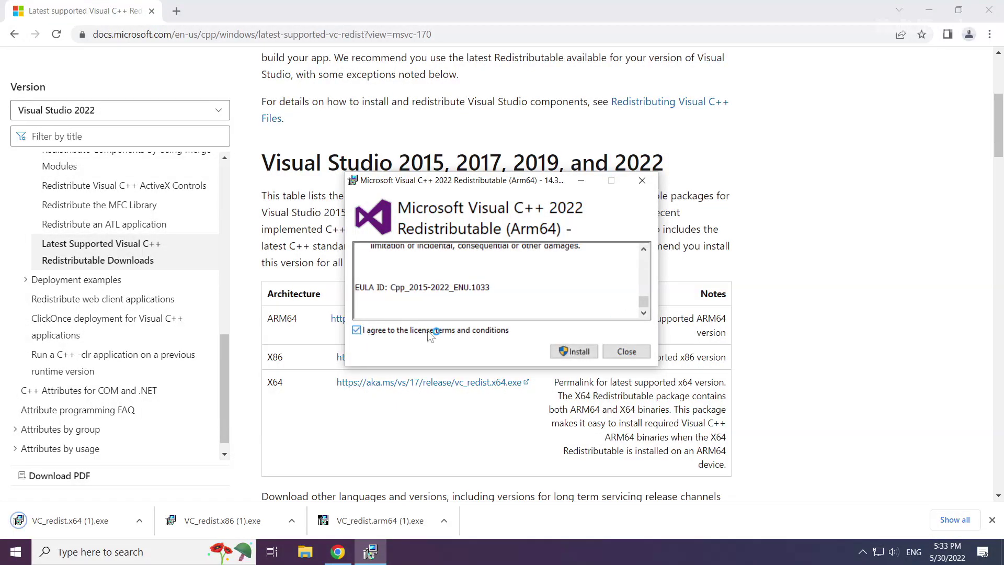
click(577, 353)
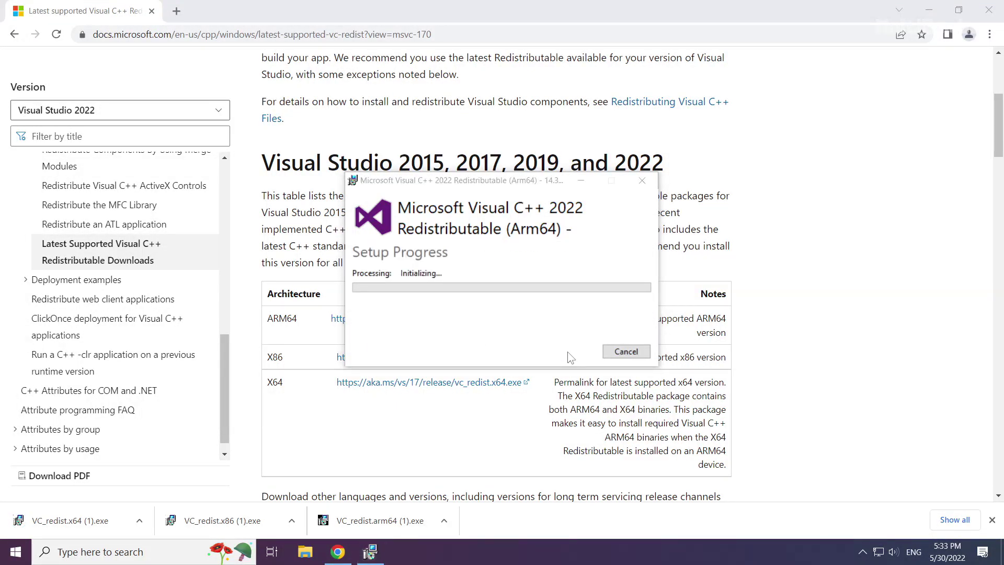
Step: Install the x86 Visual C++ 2015-2022 Redistributable and close its finished setup
click(225, 518)
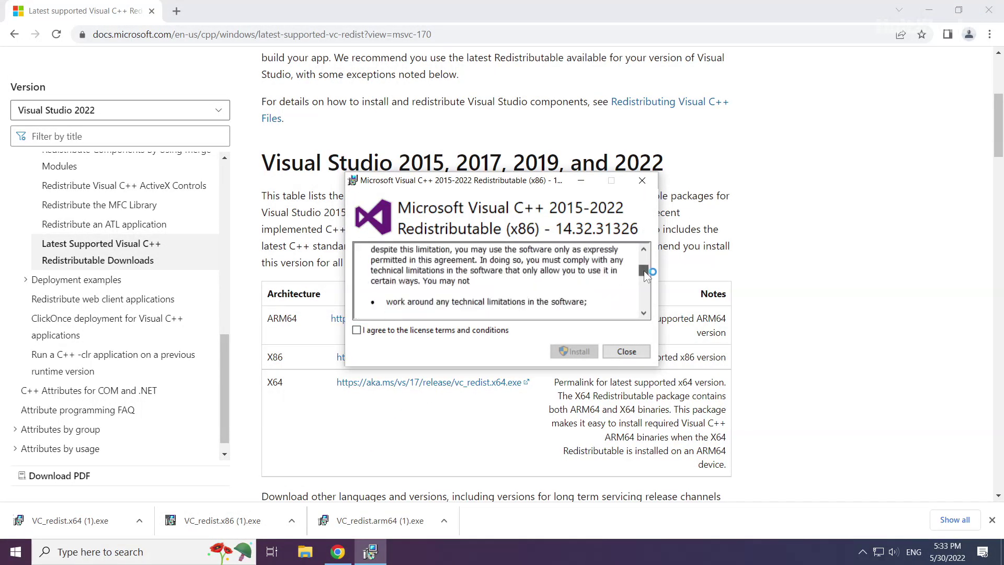
drag(645, 273, 644, 301)
click(359, 330)
click(577, 353)
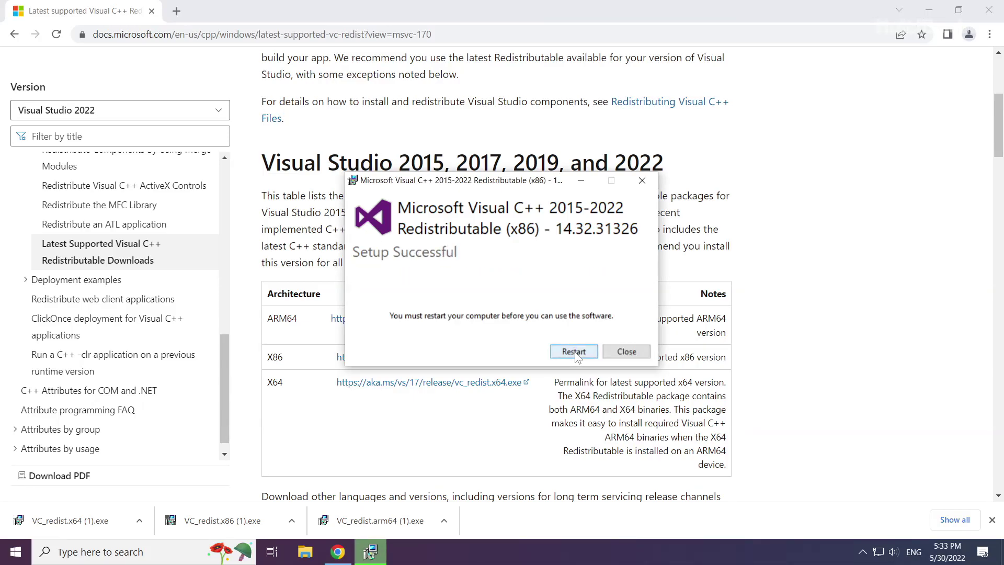
click(627, 351)
Step: Install the x64 Visual C++ 2015-2022 Redistributable, close its setup, and close Chrome
click(76, 525)
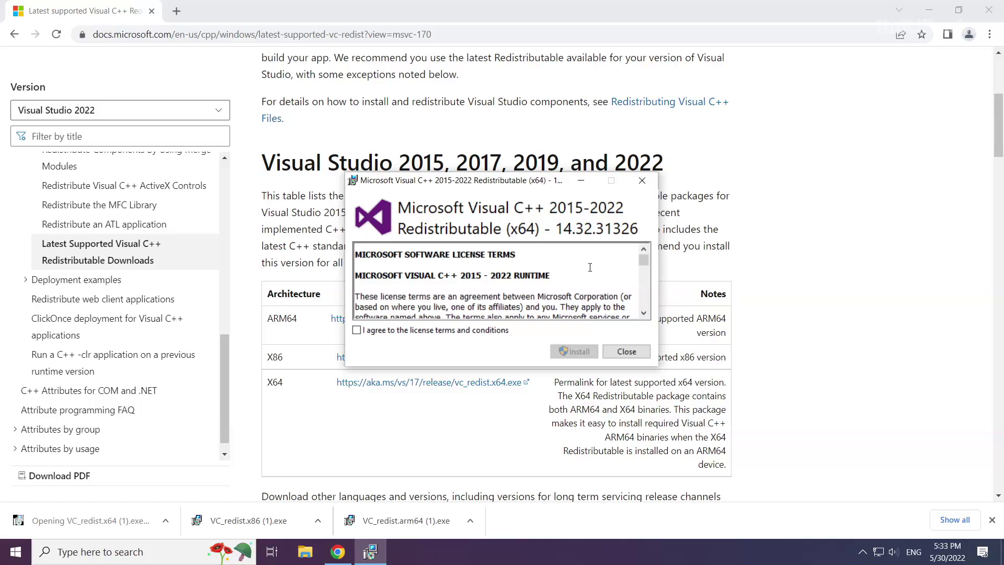
drag(643, 260, 643, 314)
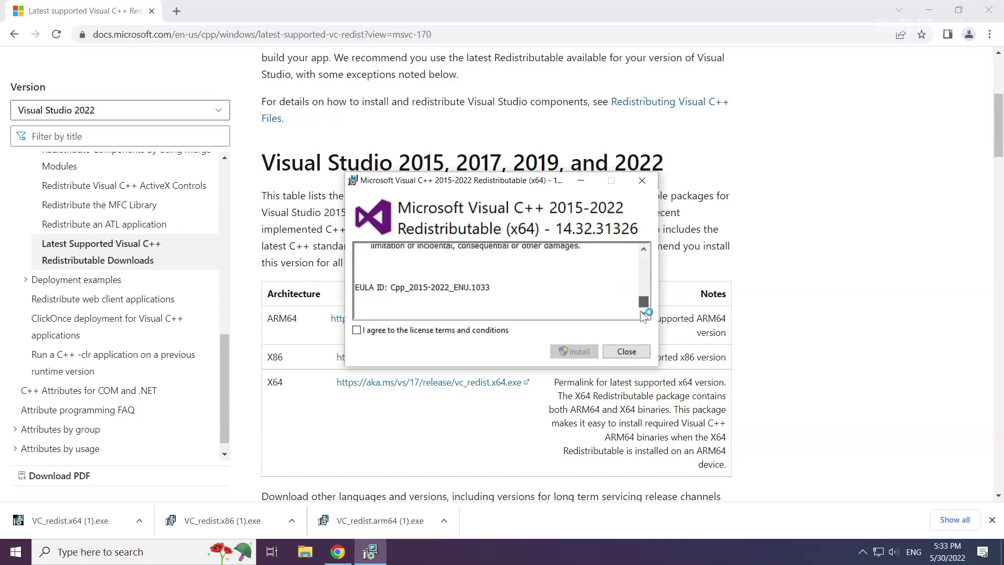
click(357, 330)
click(578, 352)
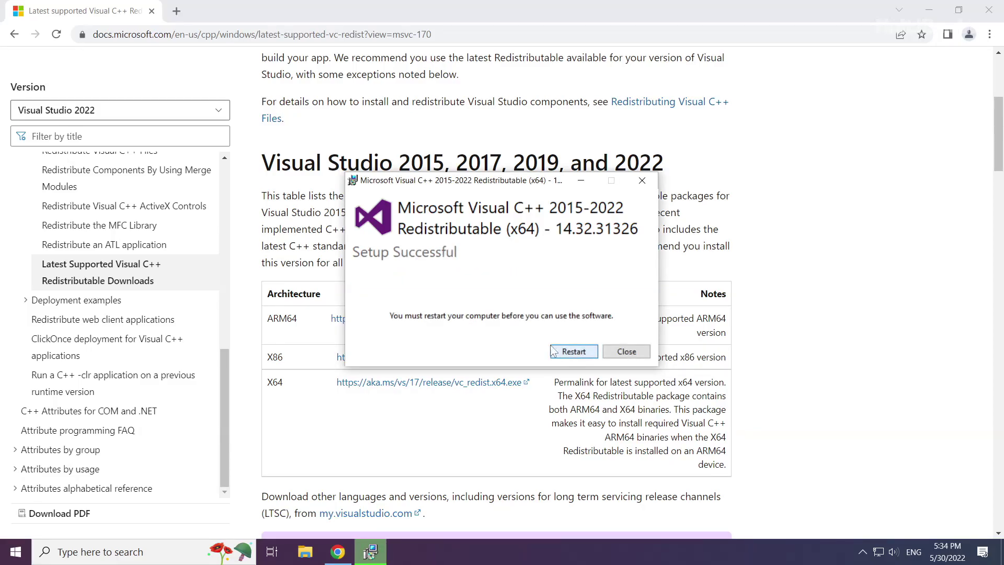
click(627, 352)
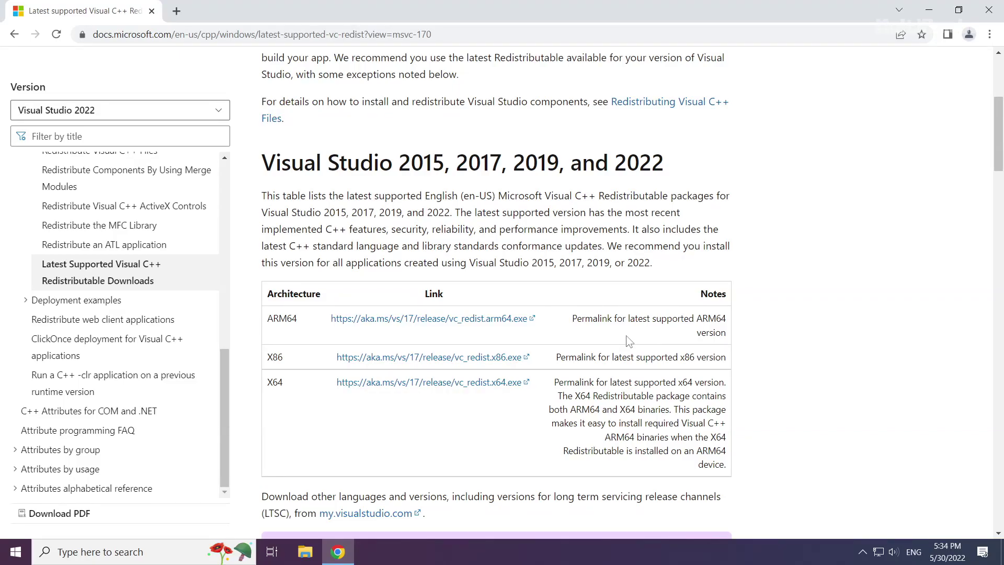
click(989, 14)
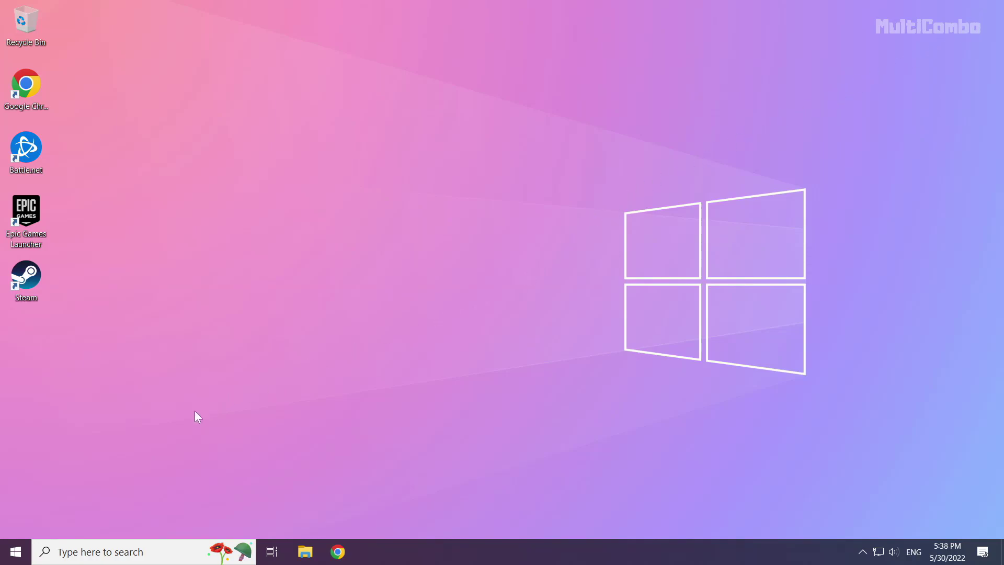
Step: Launch Task Manager from the Start button's Win+X menu
right_click(16, 558)
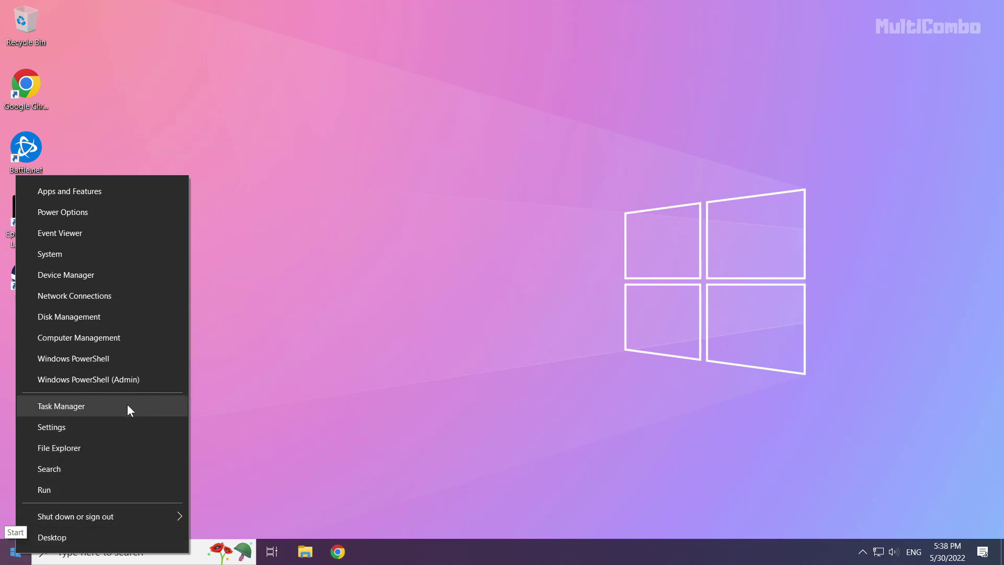
click(90, 407)
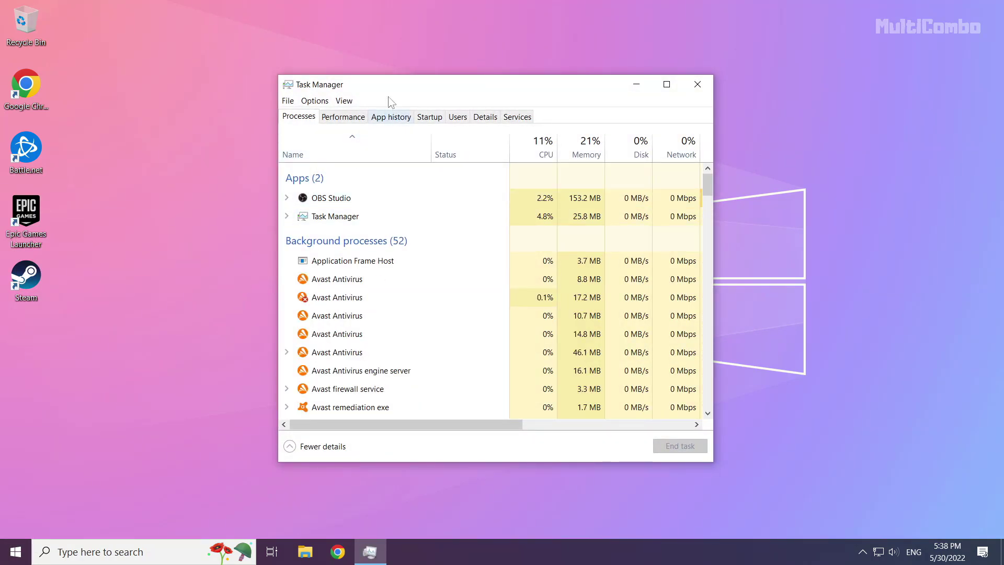
Step: Disable Microsoft Edge and Java Update Scheduler in the Task Manager startup list
click(434, 123)
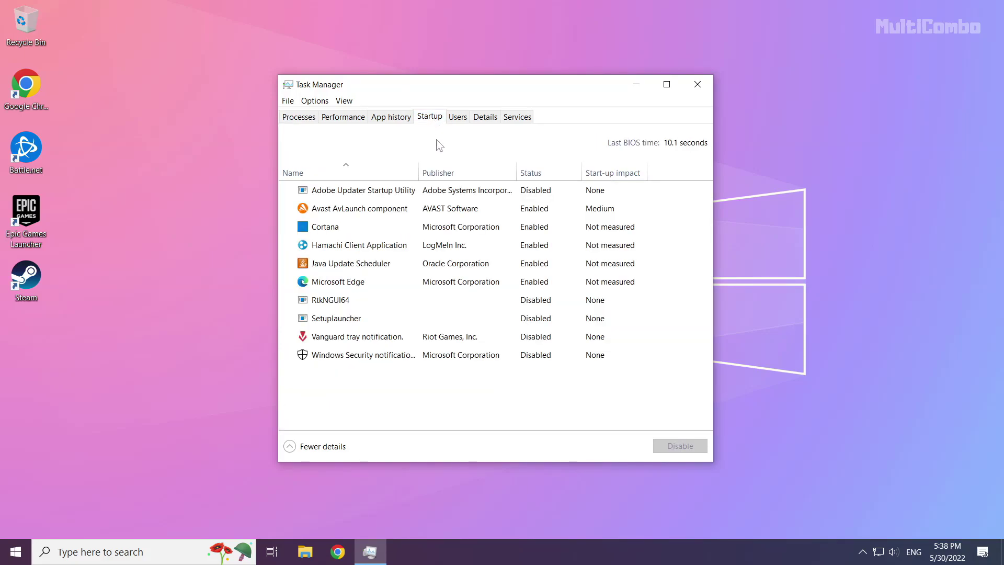
click(381, 281)
click(663, 447)
click(396, 267)
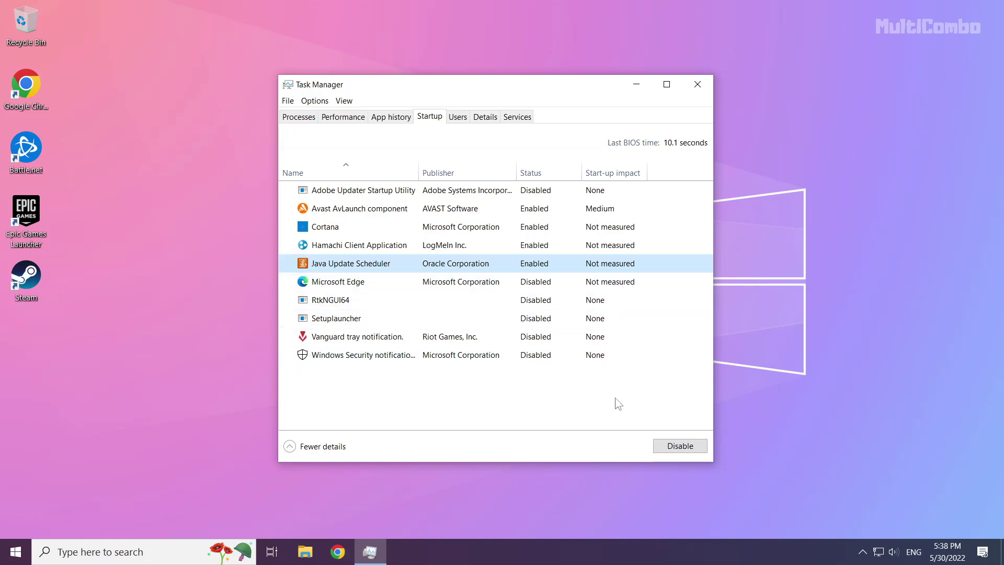
click(682, 445)
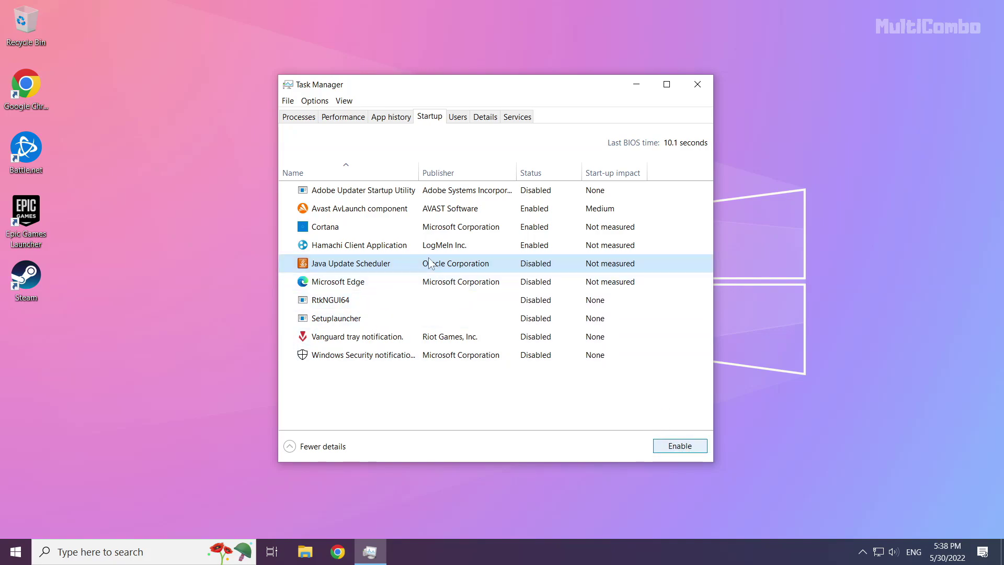
Step: Disable Hamachi Client Application and Cortana at startup, then close Task Manager
click(423, 245)
click(680, 445)
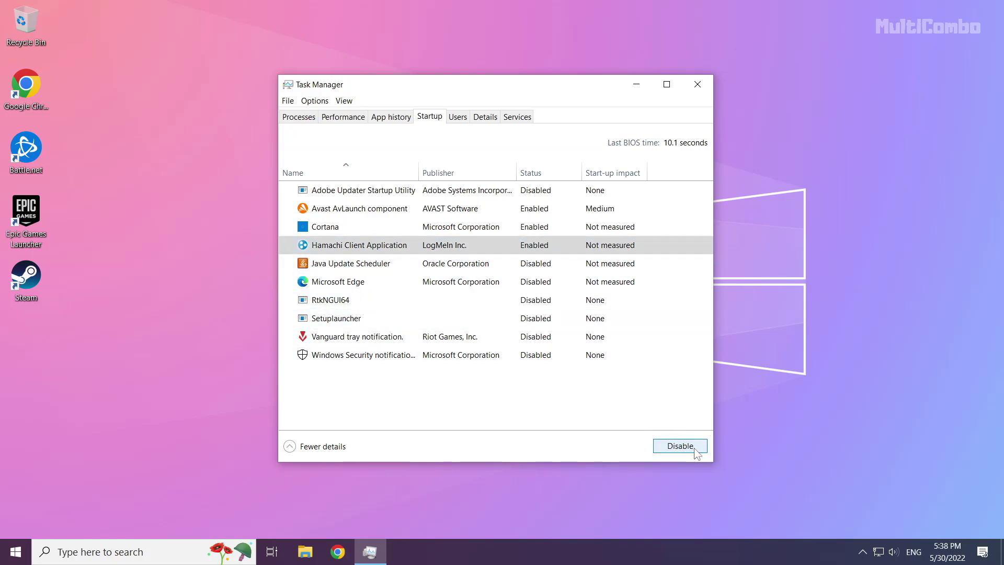
click(483, 231)
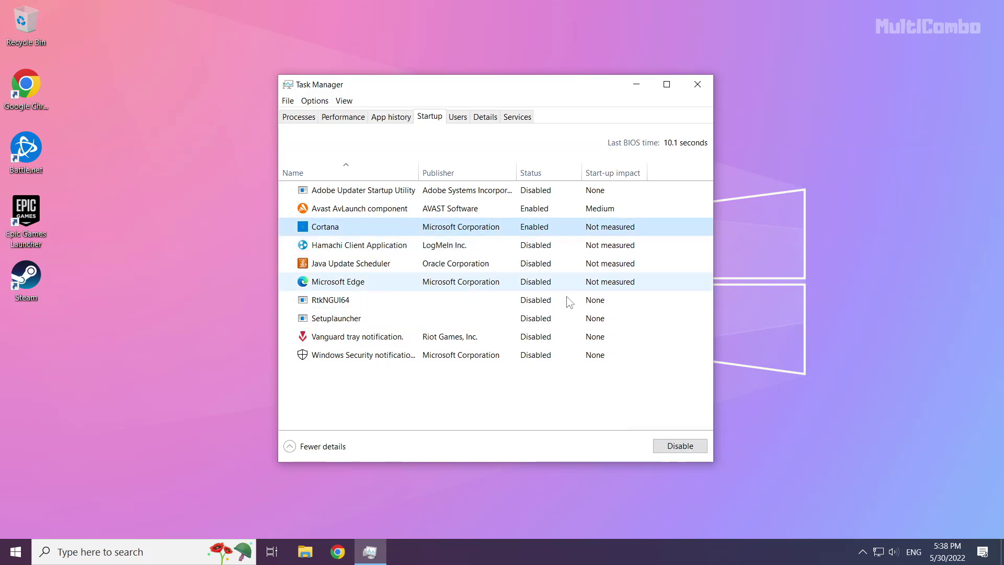
click(679, 448)
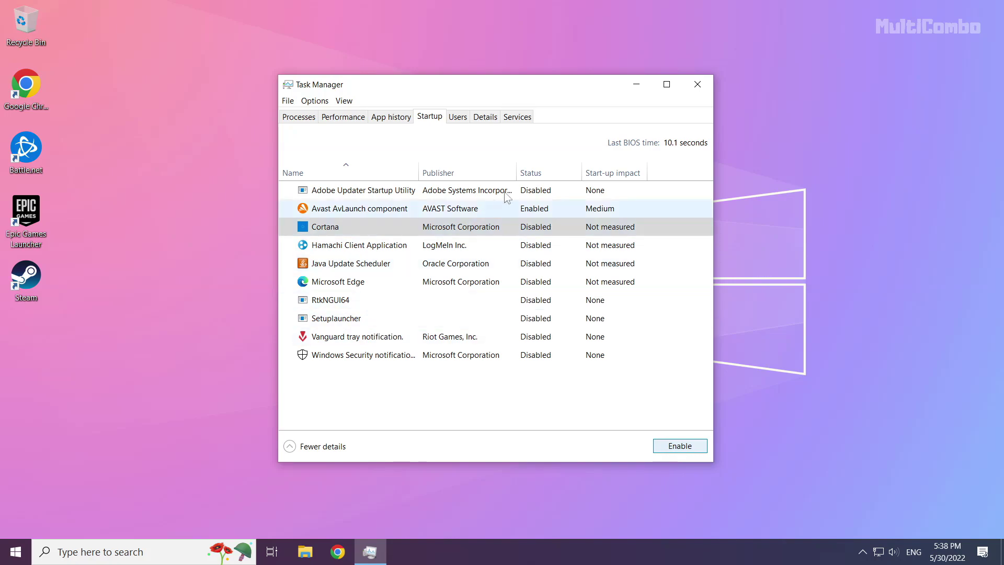
click(701, 91)
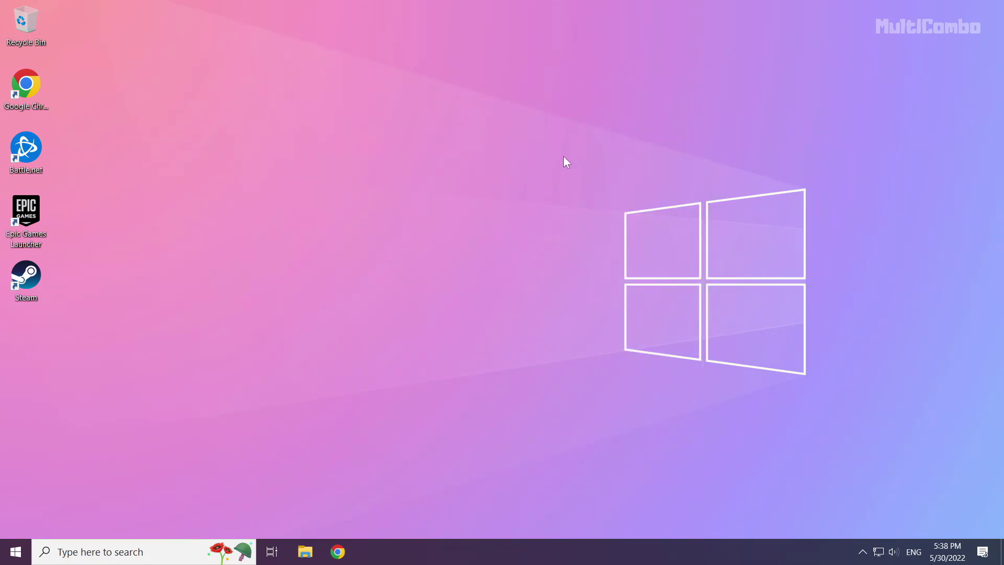
Step: Show the Start menu's Sleep, Shut down and Restart power choices
click(16, 553)
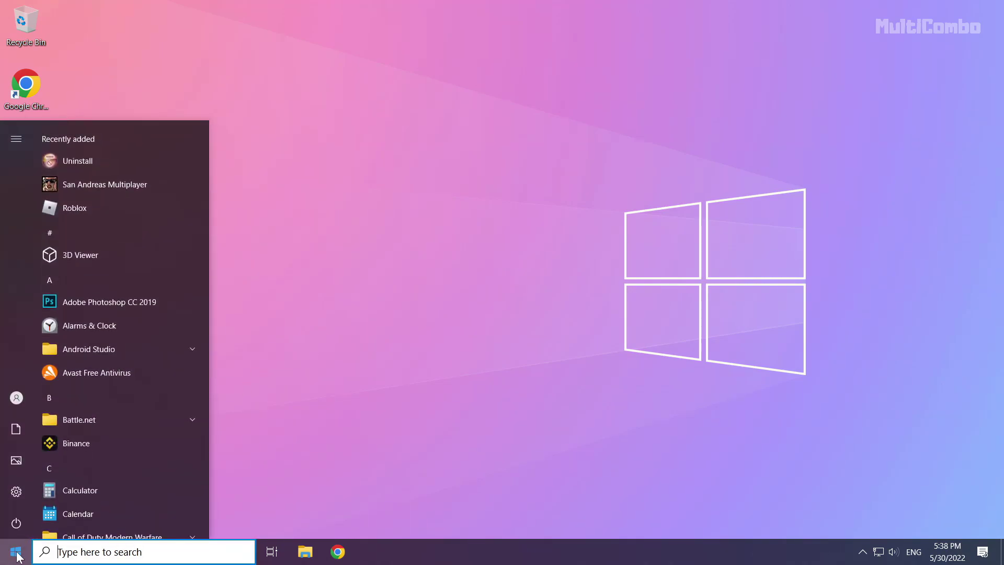
click(16, 524)
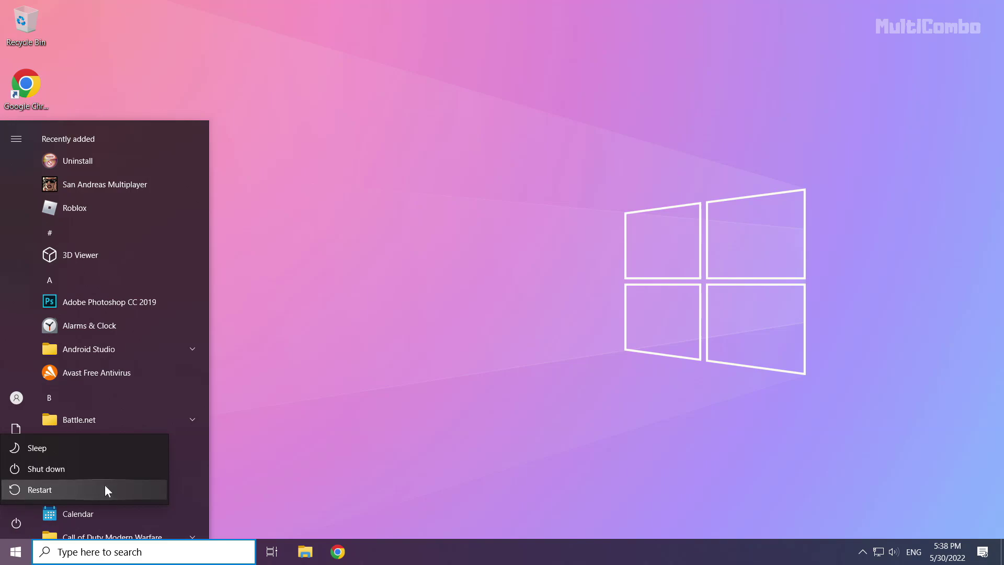